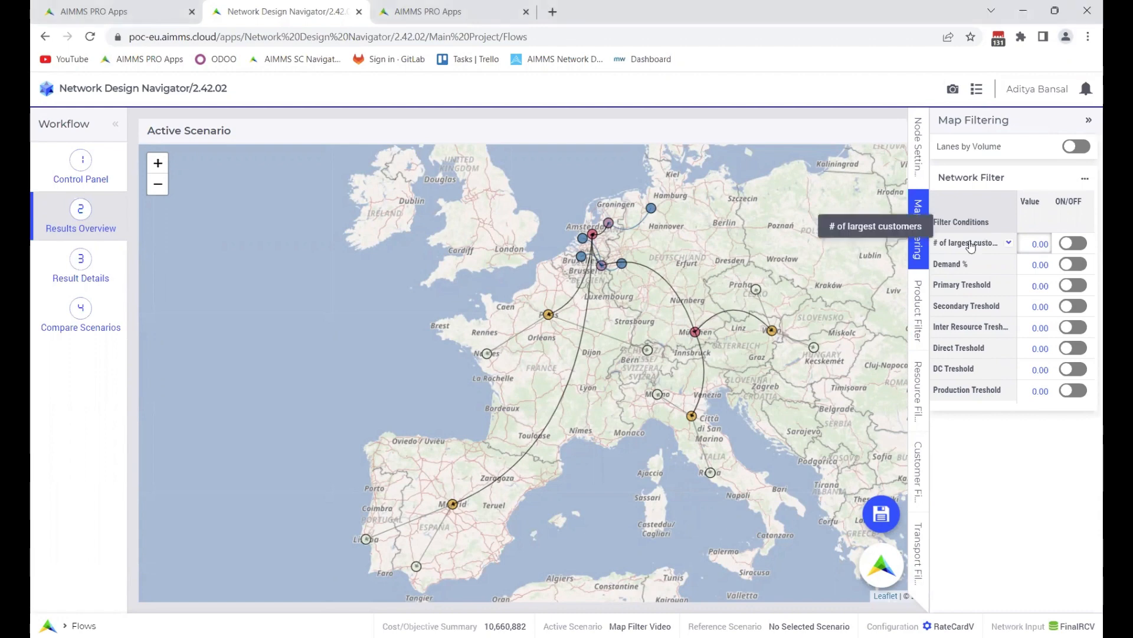
# Set the number of largest customers to 1 in the network filter and turn that filter condition on
pyautogui.click(1036, 243)
pyautogui.write('1')
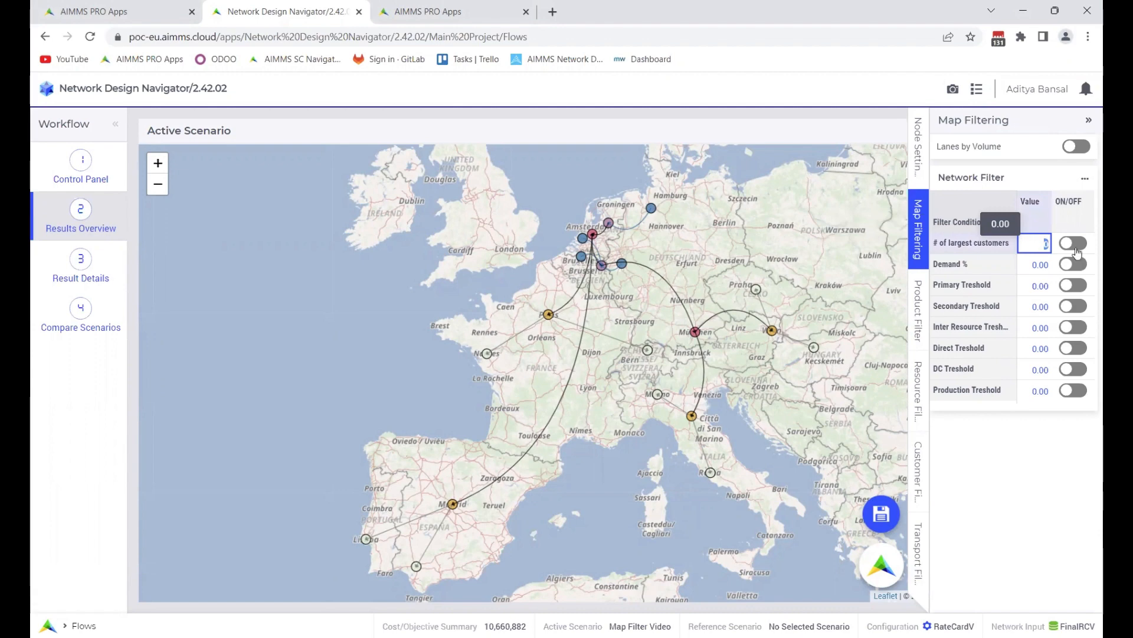
pyautogui.click(1073, 244)
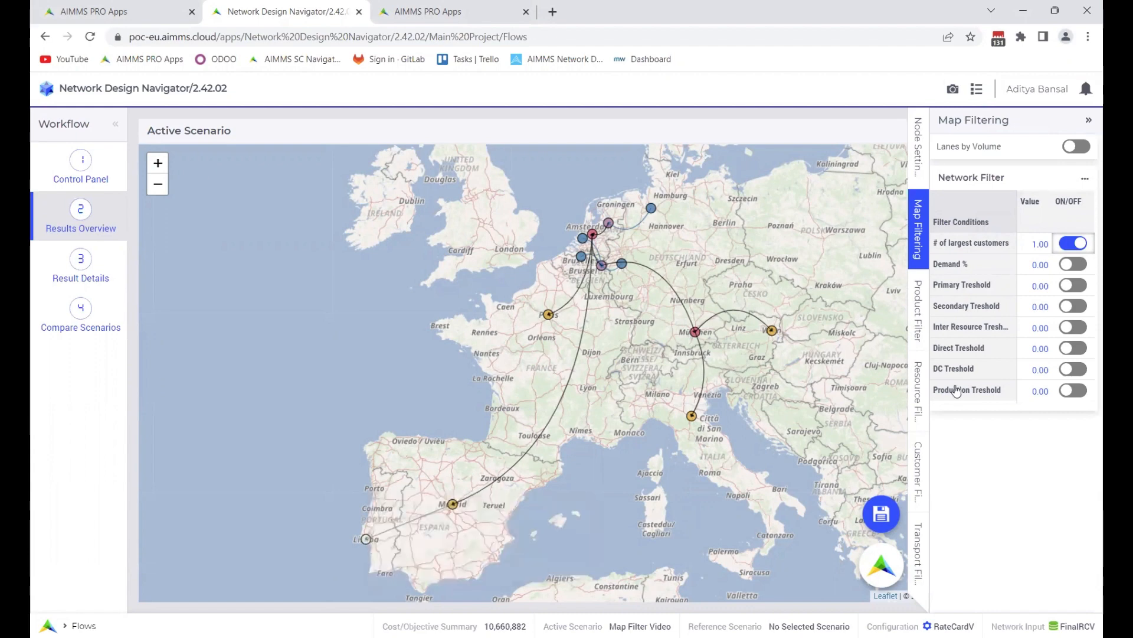
# Change the number of largest customers in the network filter to 2 and apply it to the map
pyautogui.click(1040, 244)
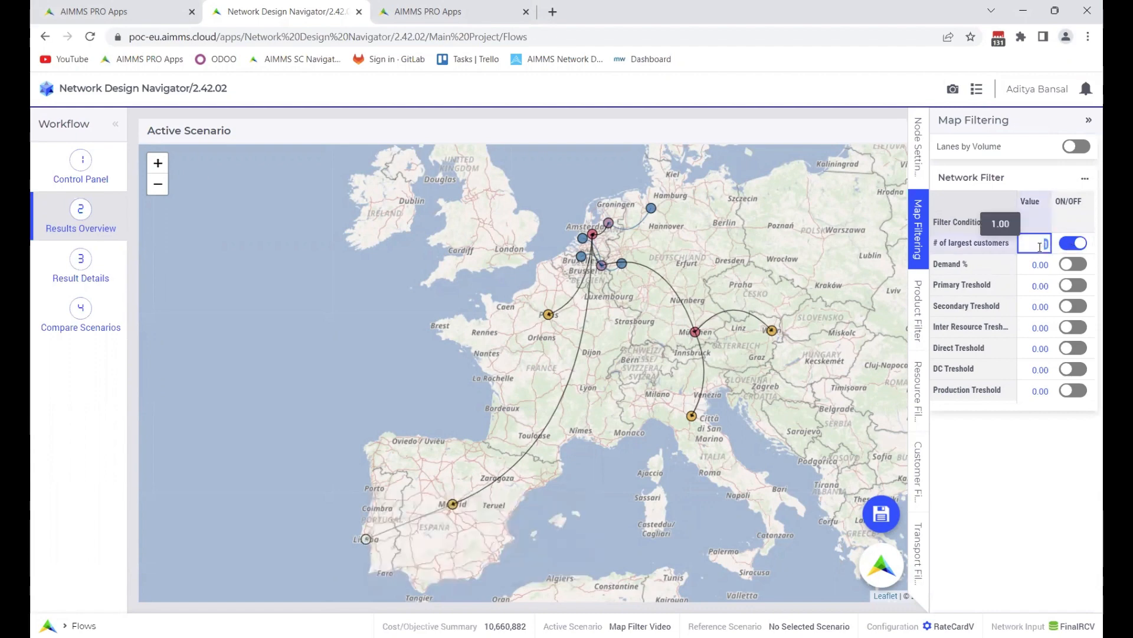
pyautogui.write('2')
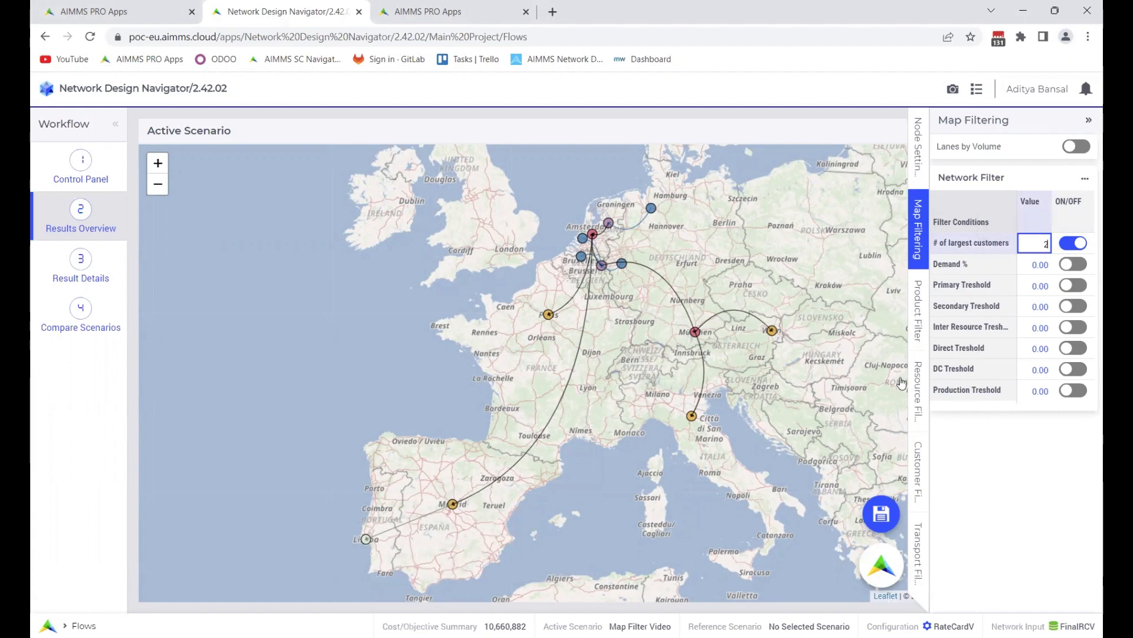
pyautogui.click(739, 496)
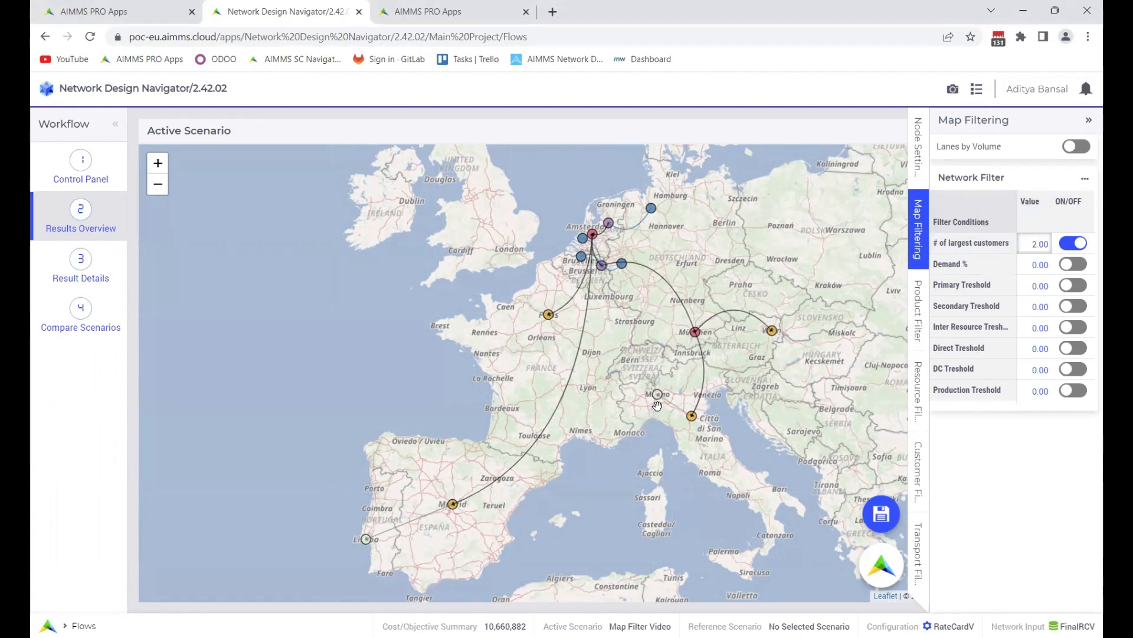
# Change the number of largest customers in the network filter to 5 and apply it to the map
pyautogui.click(1036, 247)
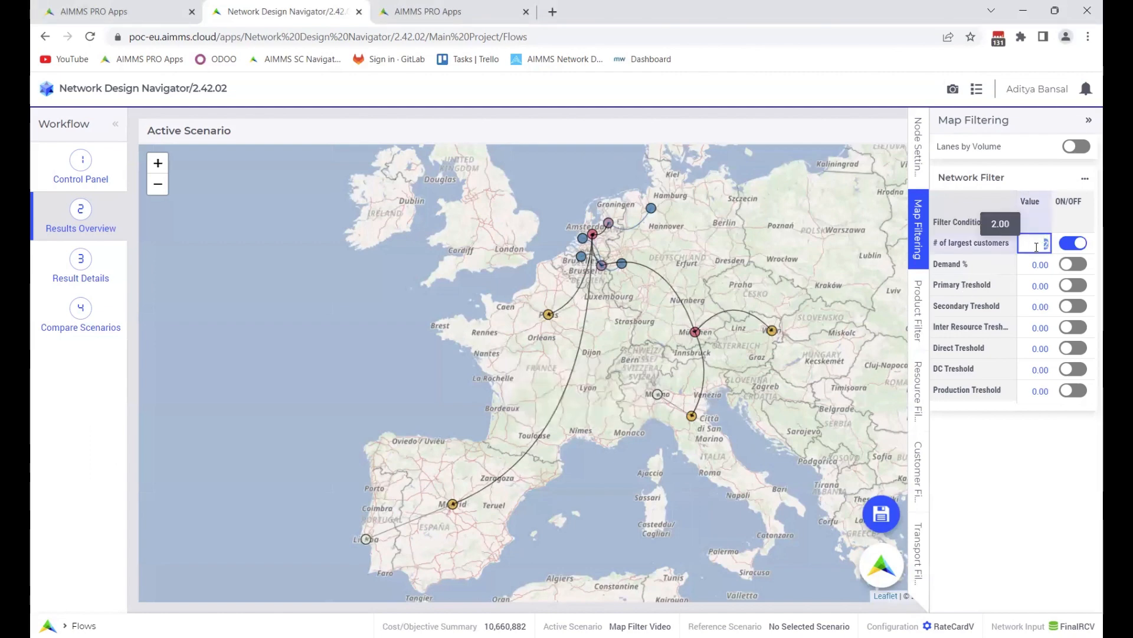
pyautogui.write('5')
pyautogui.click(772, 527)
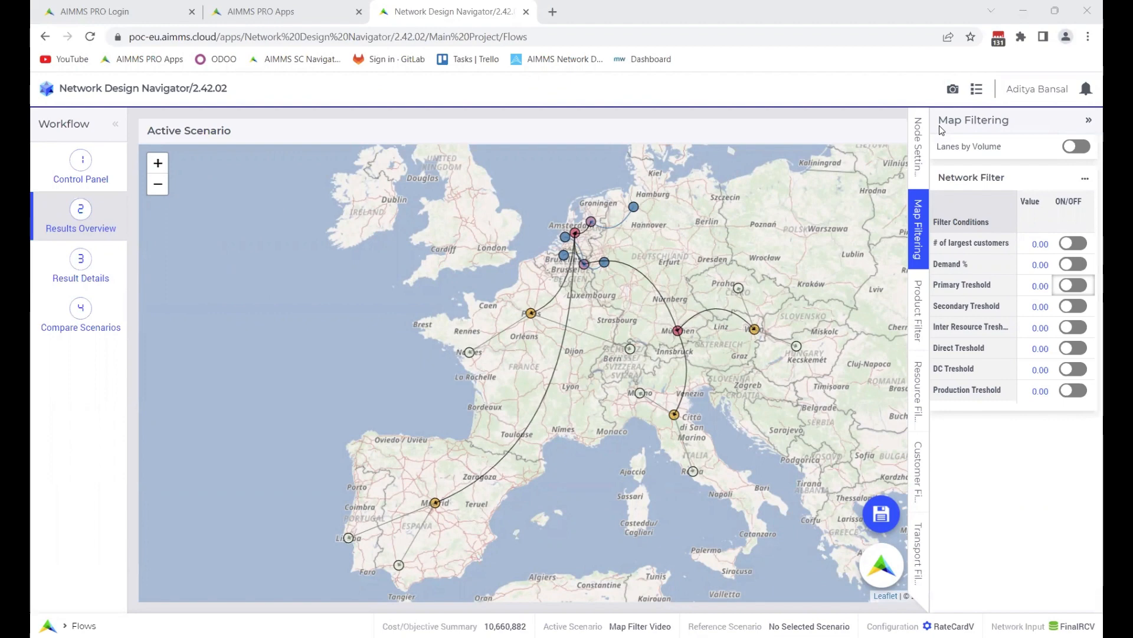
# Set the Demand % filter condition to 20 and turn it on
pyautogui.click(1039, 265)
pyautogui.write('20')
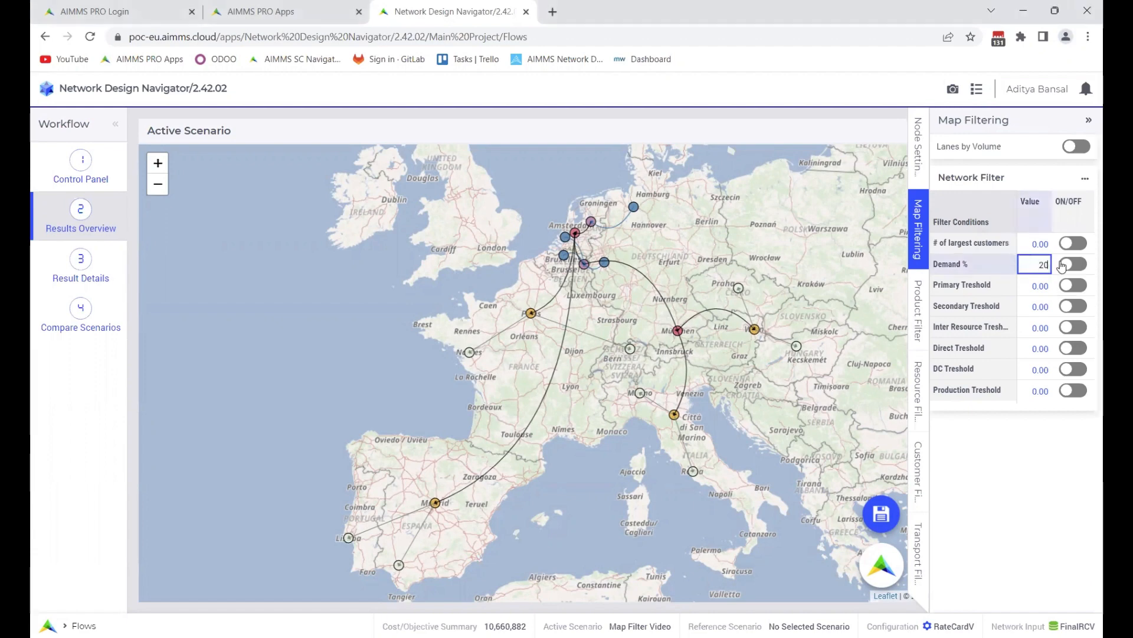
pyautogui.click(1062, 265)
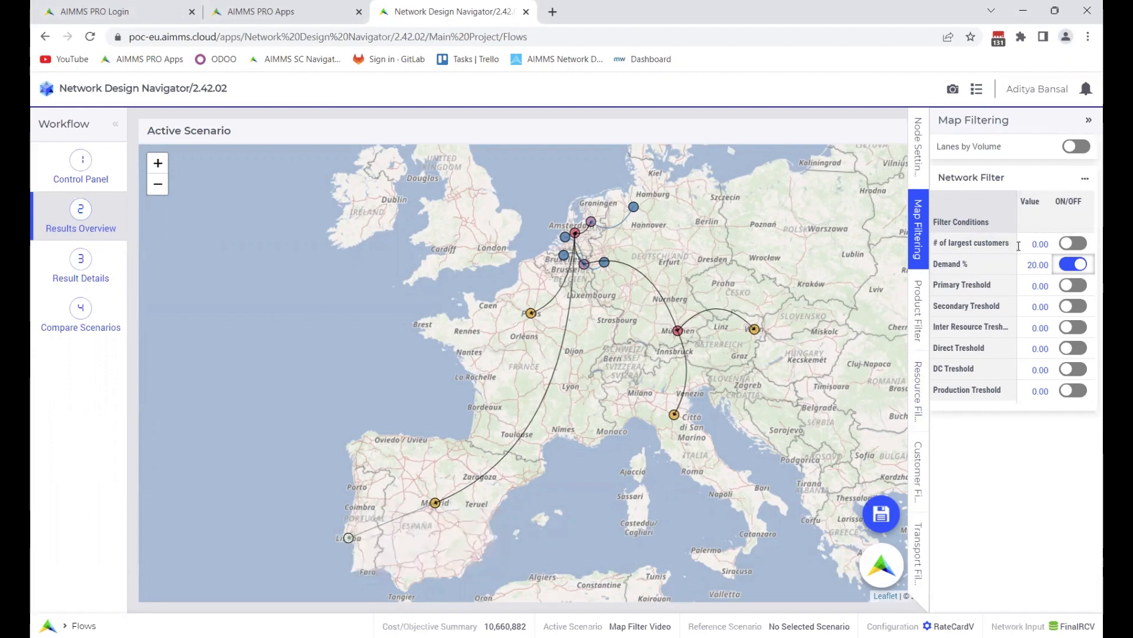
# Change the Demand % filter value to 50 and check the customers on the map
pyautogui.click(1039, 264)
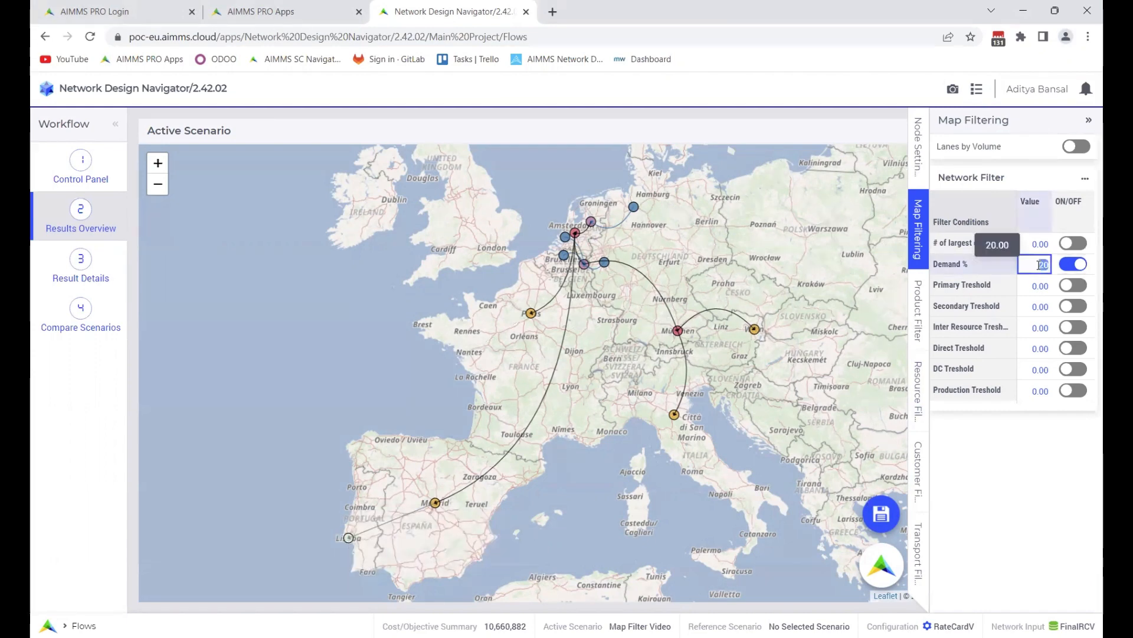
pyautogui.write('50')
pyautogui.press('Return')
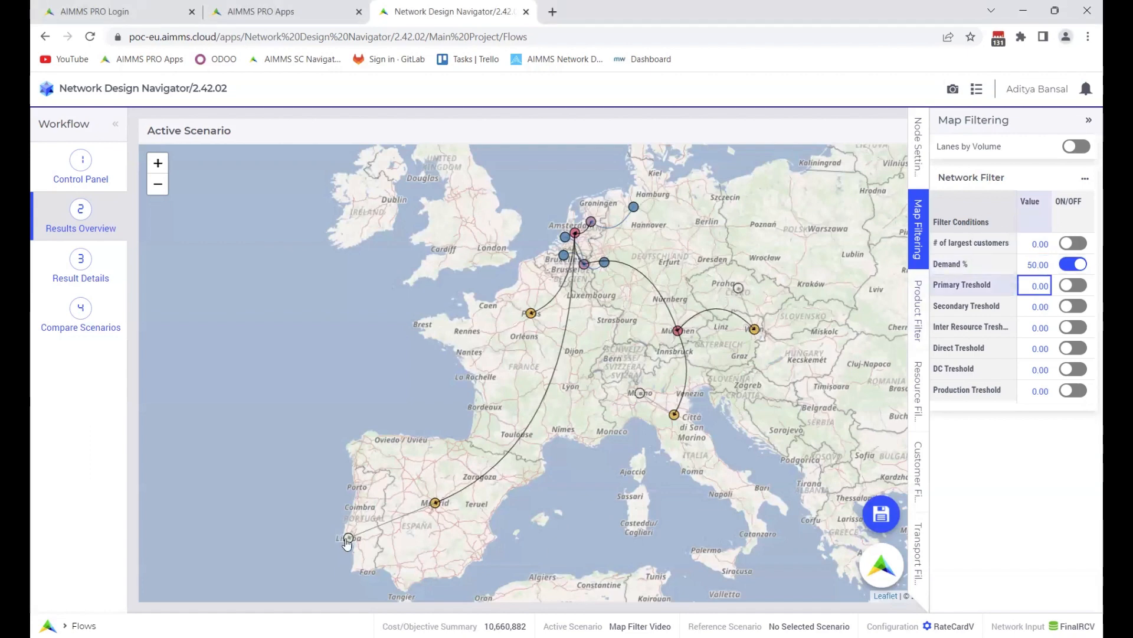
pyautogui.moveTo(642, 399)
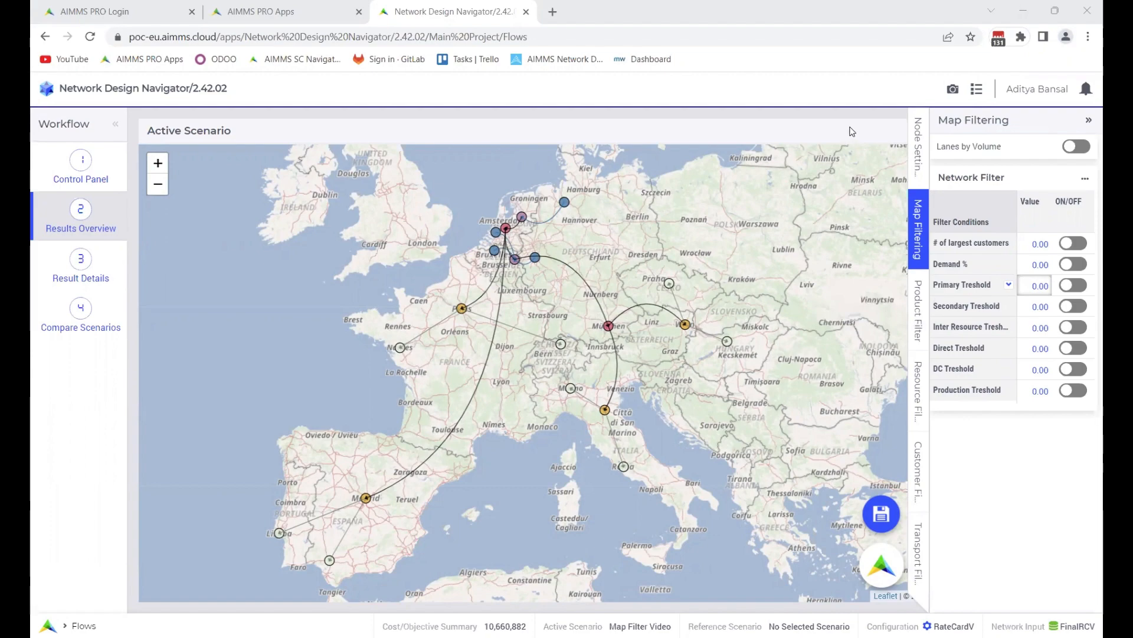
# Set the Primary Treshold filter condition to 7000 and turn it on
pyautogui.scroll(2, 522, 249)
pyautogui.scroll(2, 522, 249)
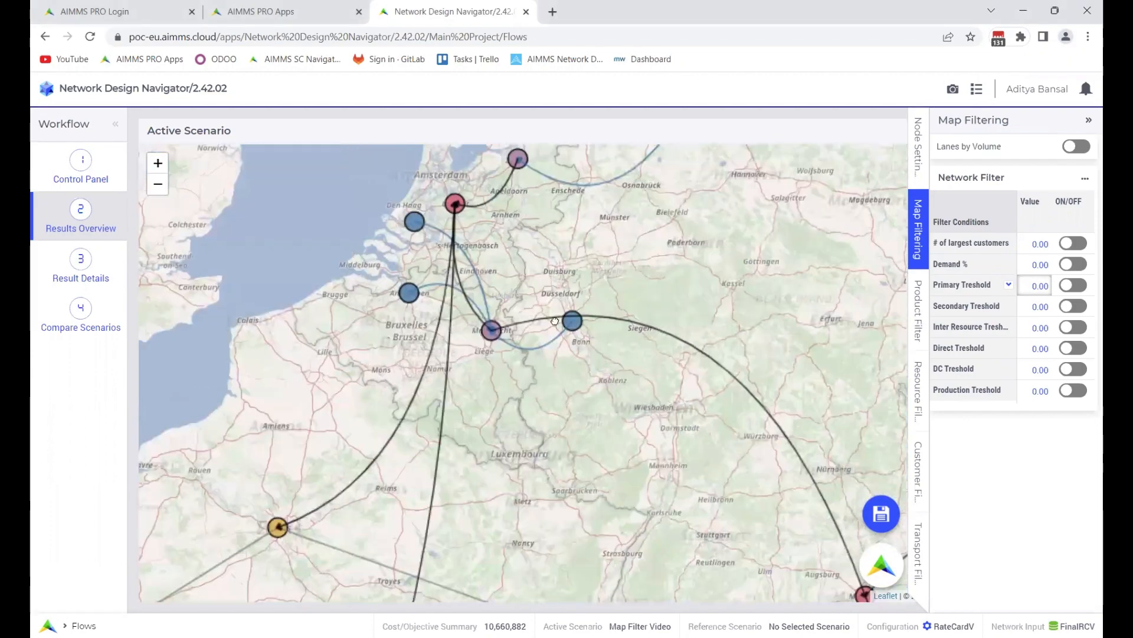
pyautogui.scroll(1, 586, 354)
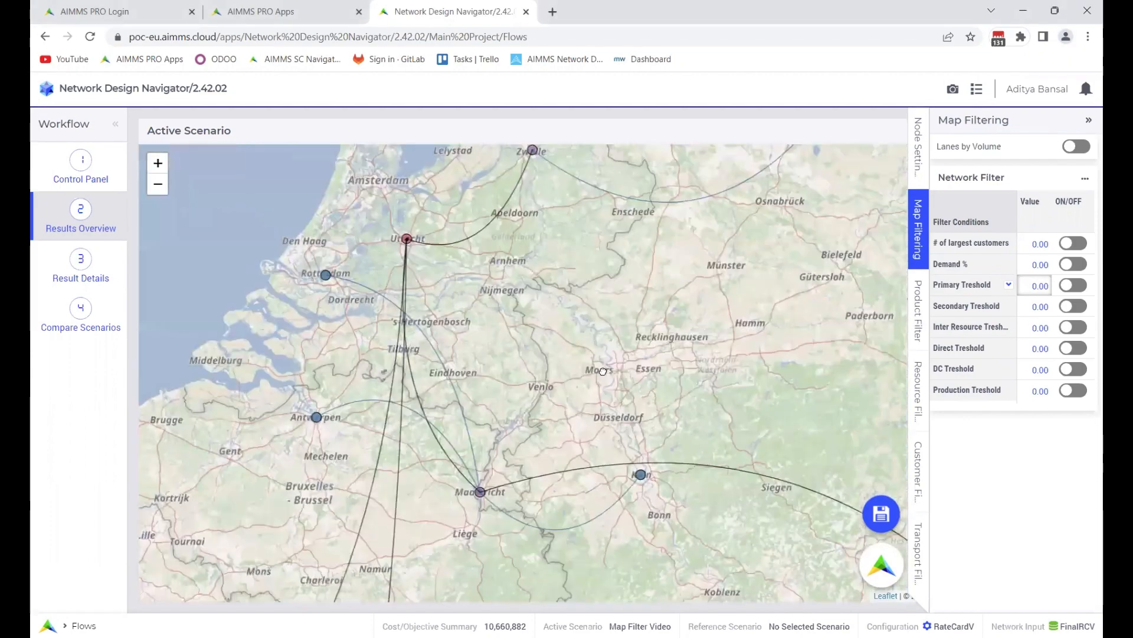
pyautogui.scroll(-1, 600, 372)
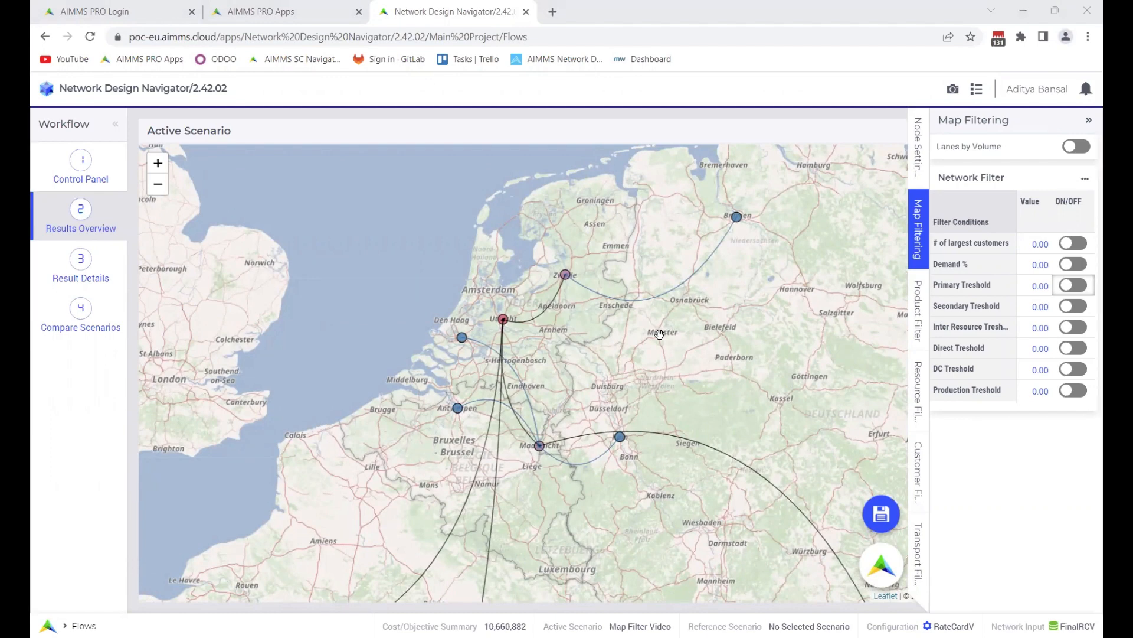
pyautogui.click(1035, 286)
pyautogui.write('7000')
pyautogui.press('Return')
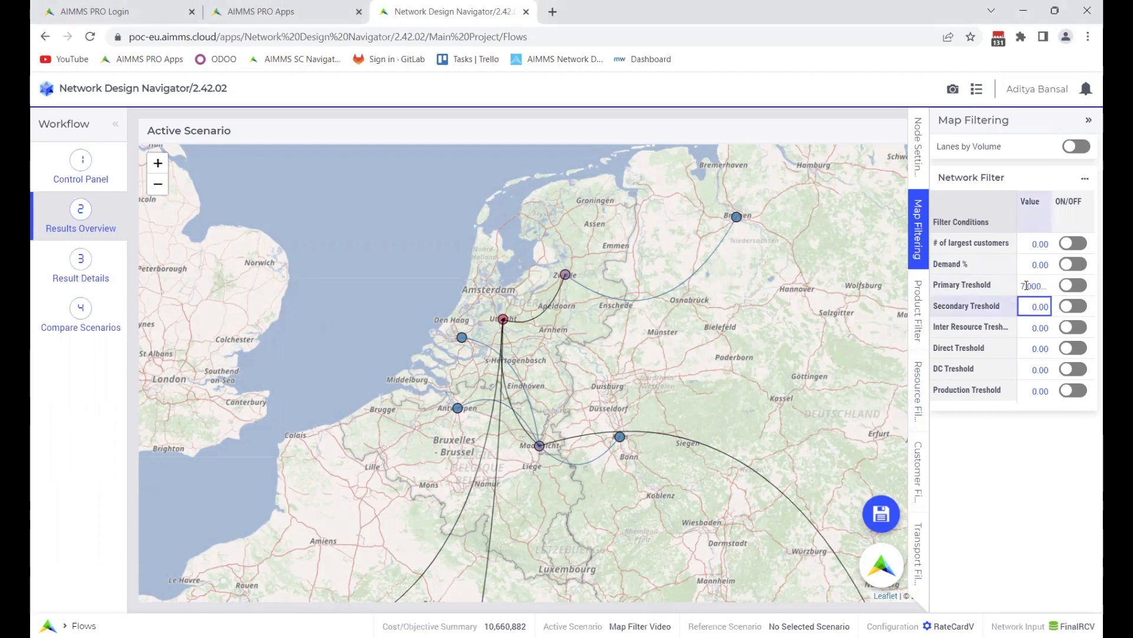
pyautogui.click(1069, 289)
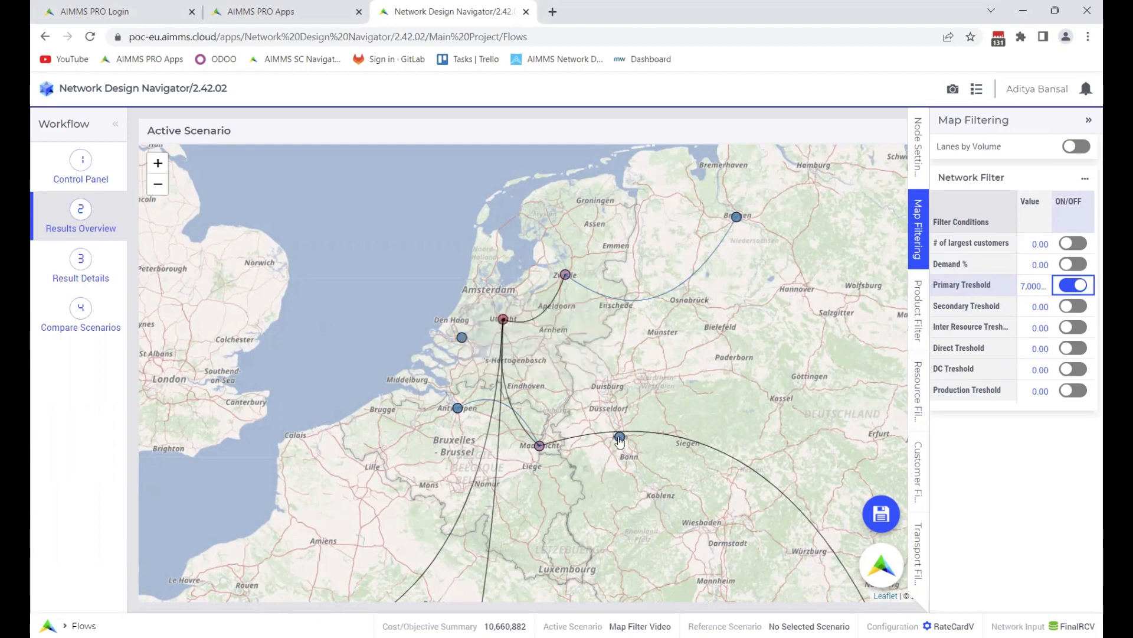
# Examine the transport details of the primary lanes from Bremen to Zwolle and from Antwerp to Maastricht on the map
pyautogui.moveTo(619, 440)
pyautogui.moveTo(460, 410)
pyautogui.scroll(1, 668, 320)
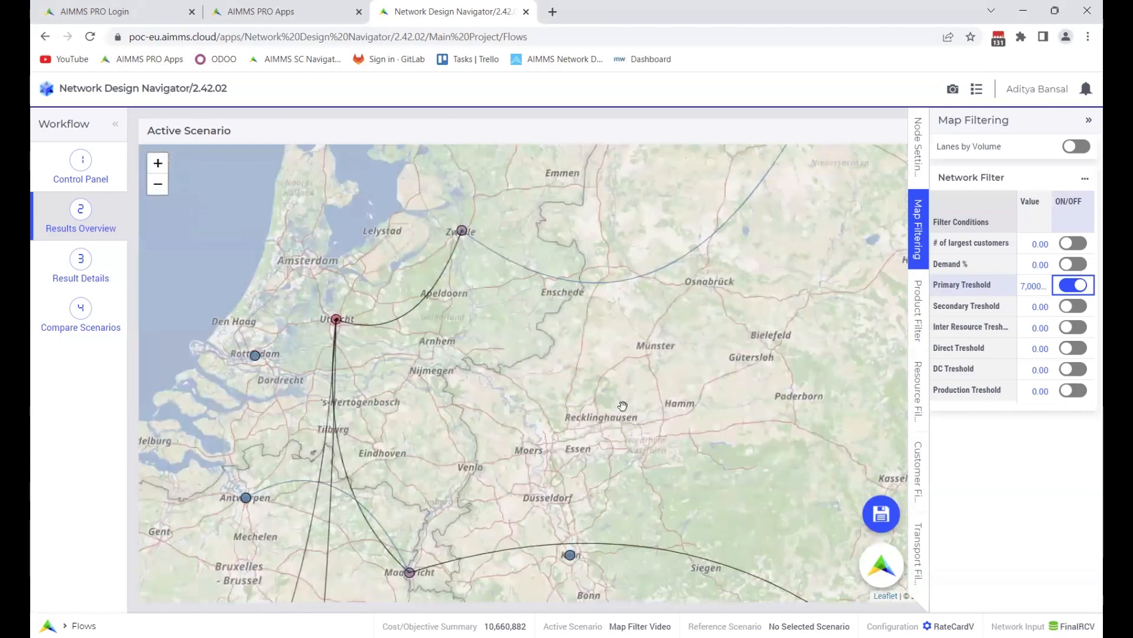
pyautogui.scroll(1, 620, 395)
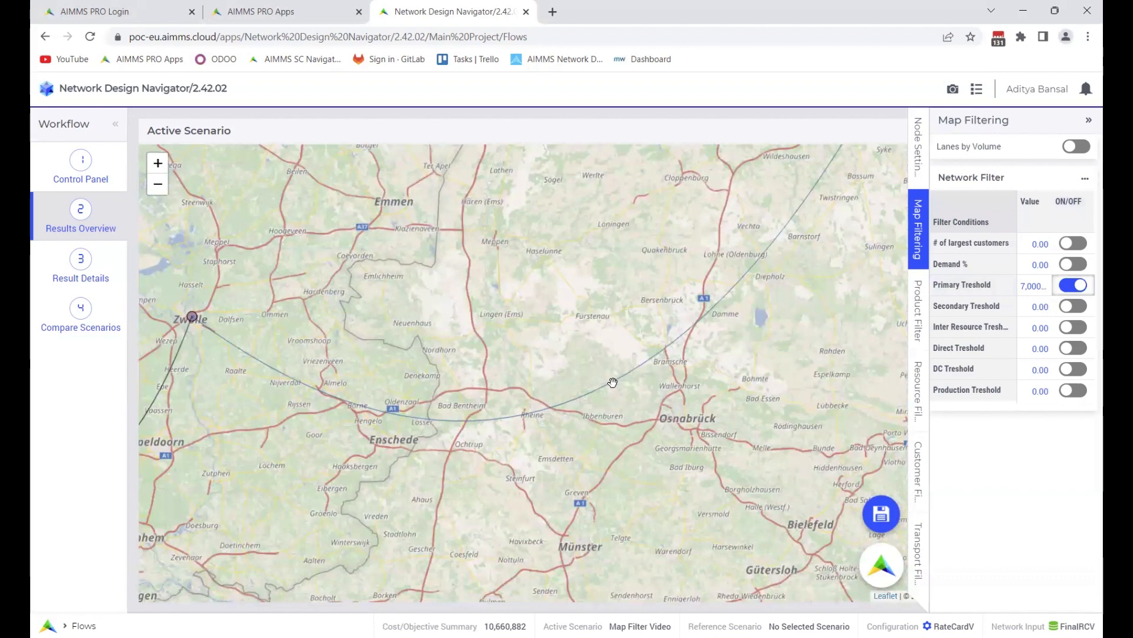
pyautogui.moveTo(612, 385)
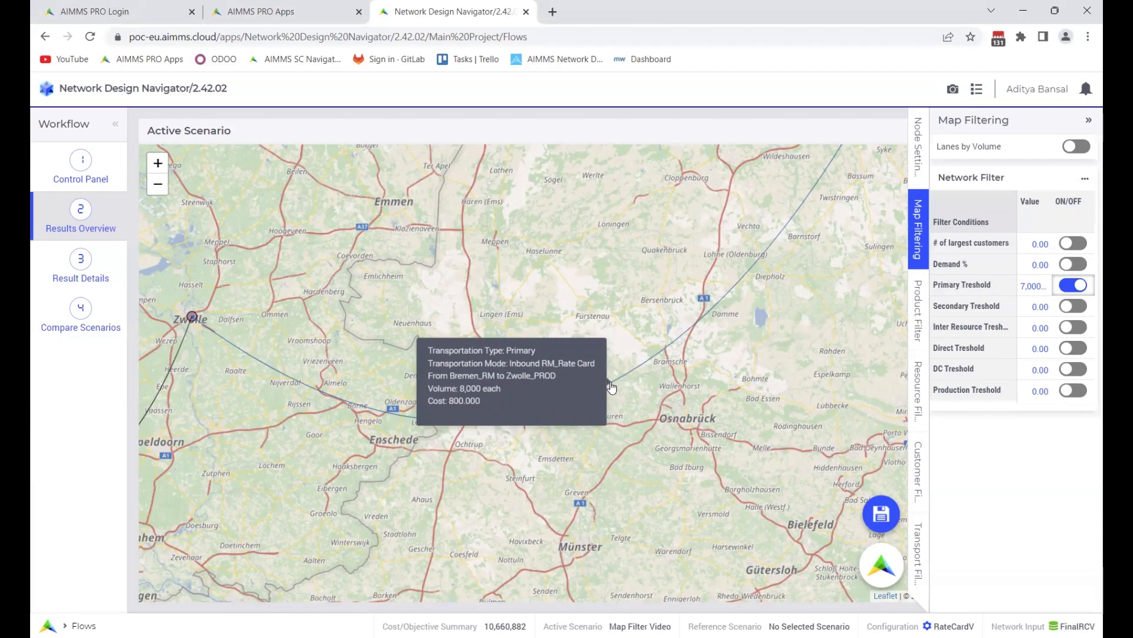
pyautogui.scroll(-2, 612, 387)
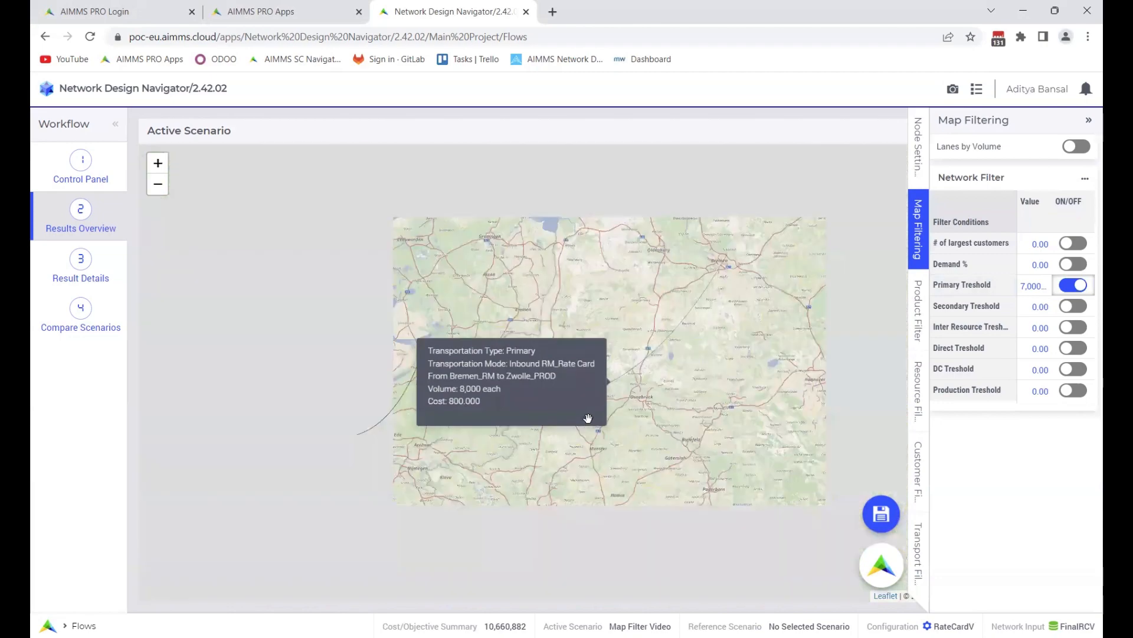
pyautogui.scroll(4, 407, 446)
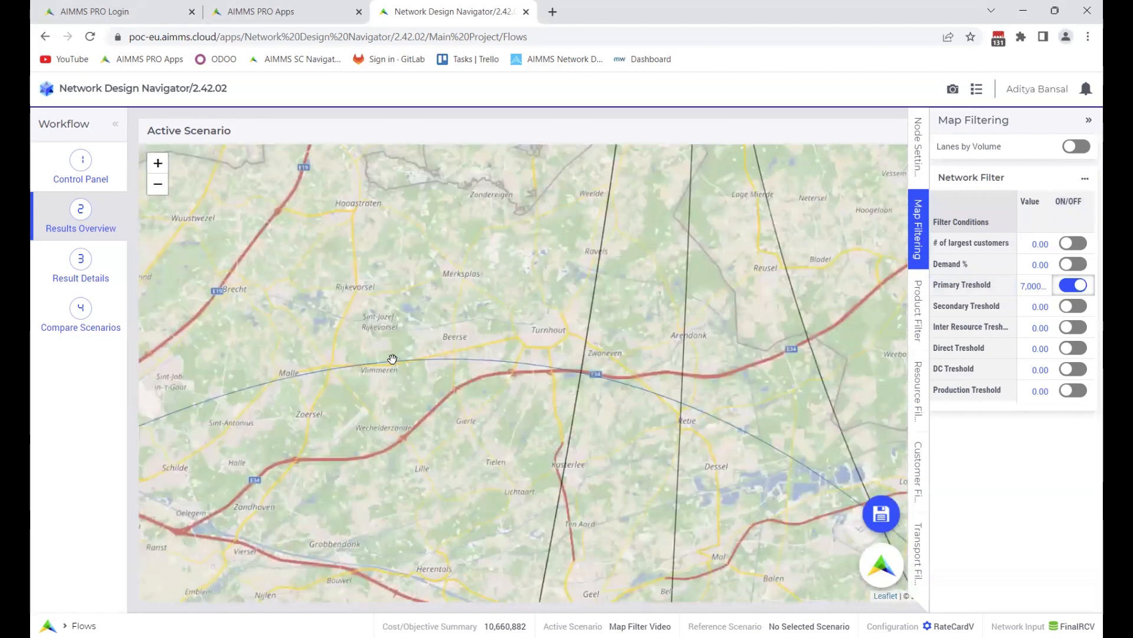
pyautogui.moveTo(375, 373)
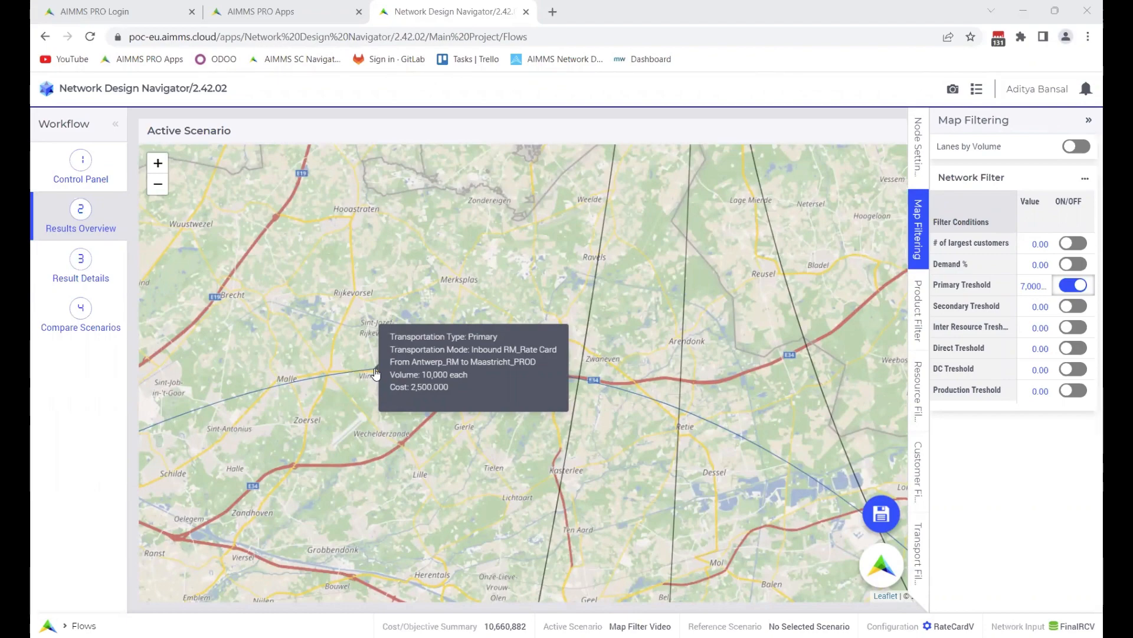
pyautogui.scroll(-1, 375, 373)
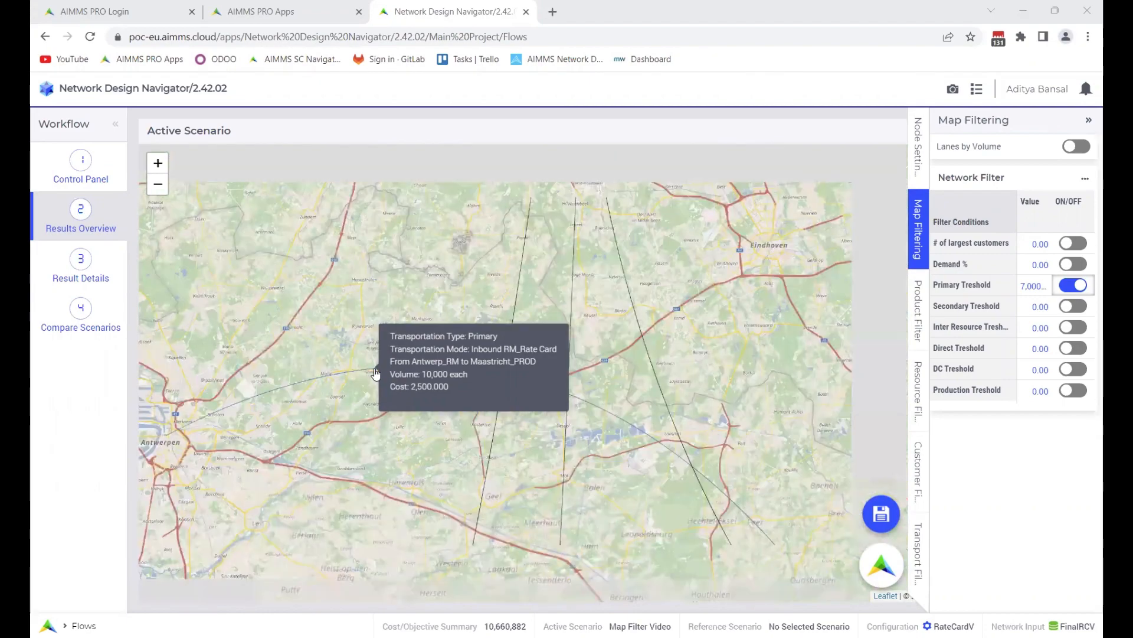
pyautogui.scroll(-1, 376, 373)
pyautogui.scroll(-1, 375, 375)
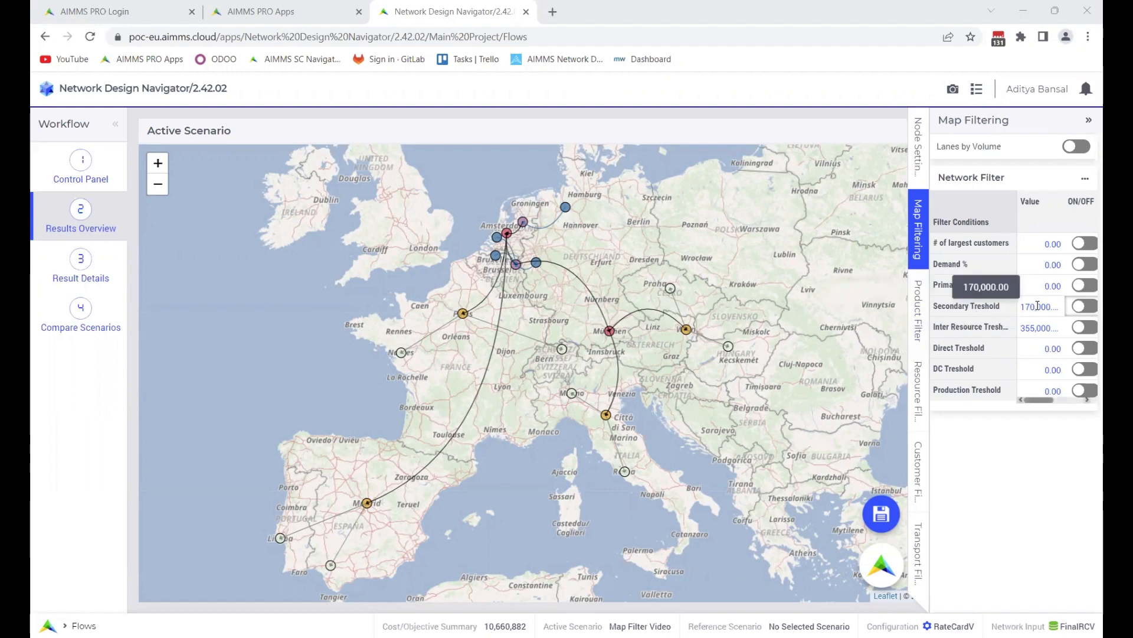
# Turn on the Secondary Treshold filter condition and check the lane between Madrid and Lisbon
pyautogui.click(1080, 306)
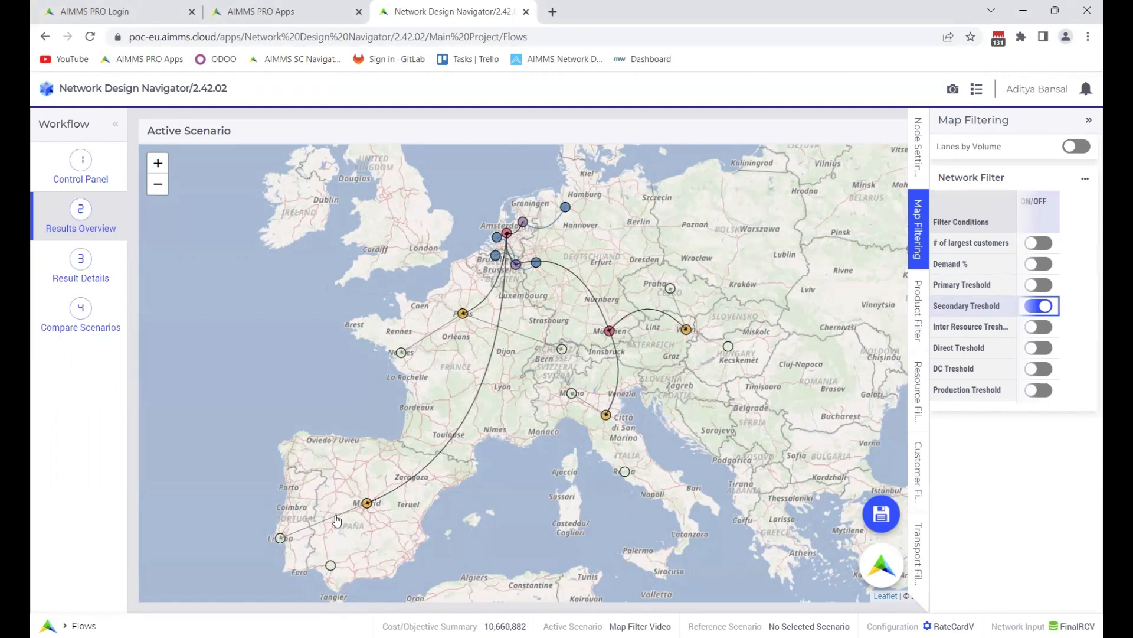
pyautogui.moveTo(336, 520)
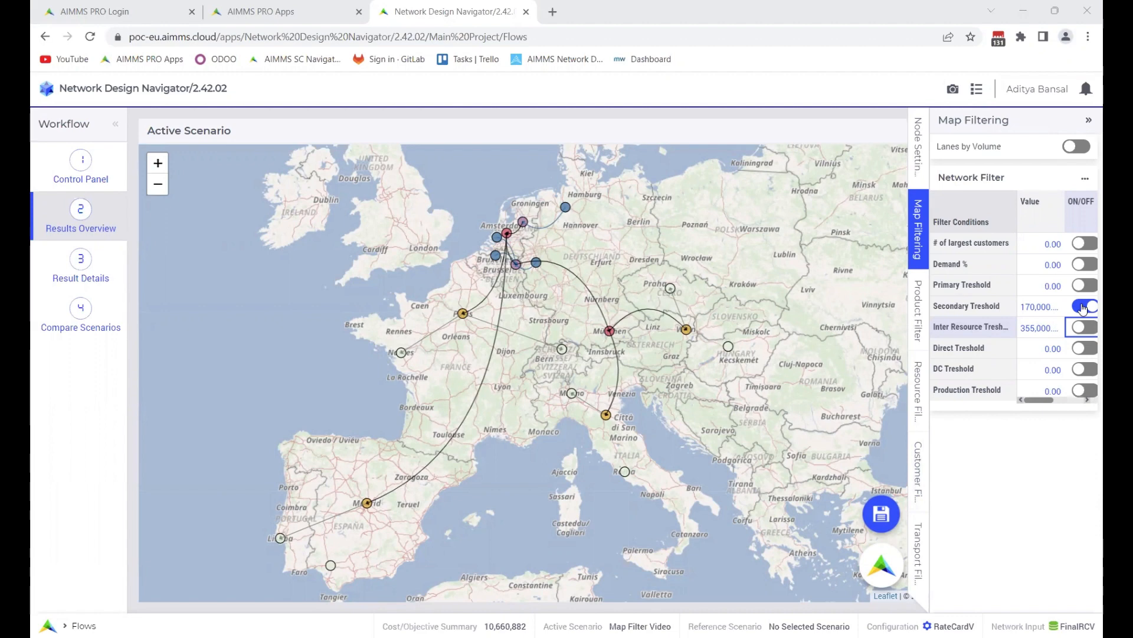
# Switch from the Secondary Treshold to the Inter Resource Treshold filter, toggling the latter off and on again to compare the lanes
pyautogui.hscroll(2, 1036, 329)
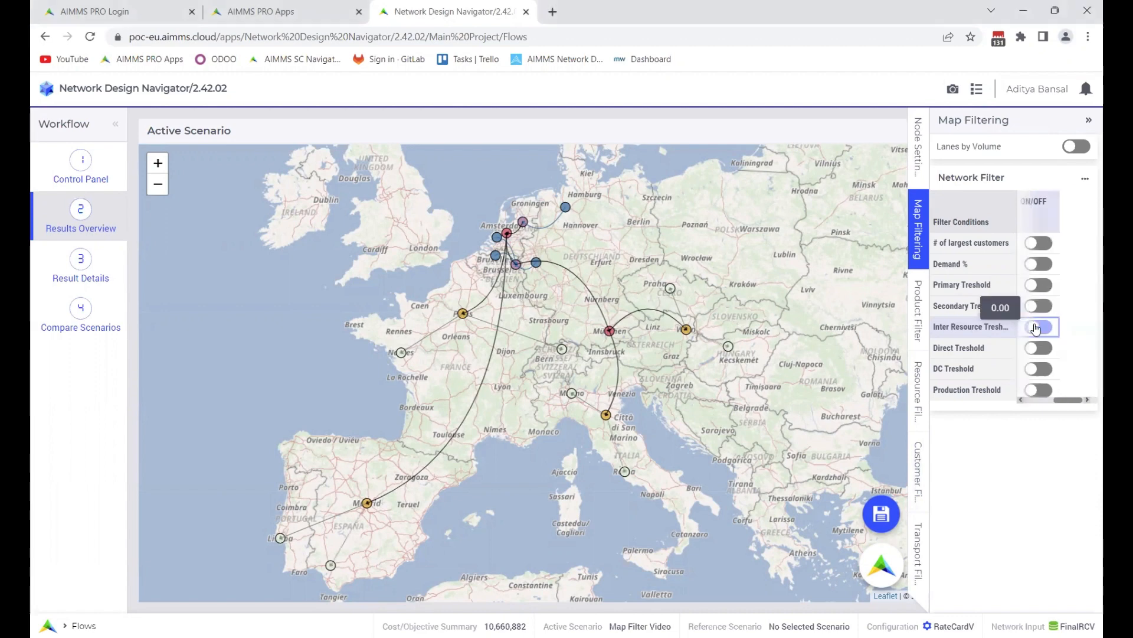
pyautogui.click(1036, 329)
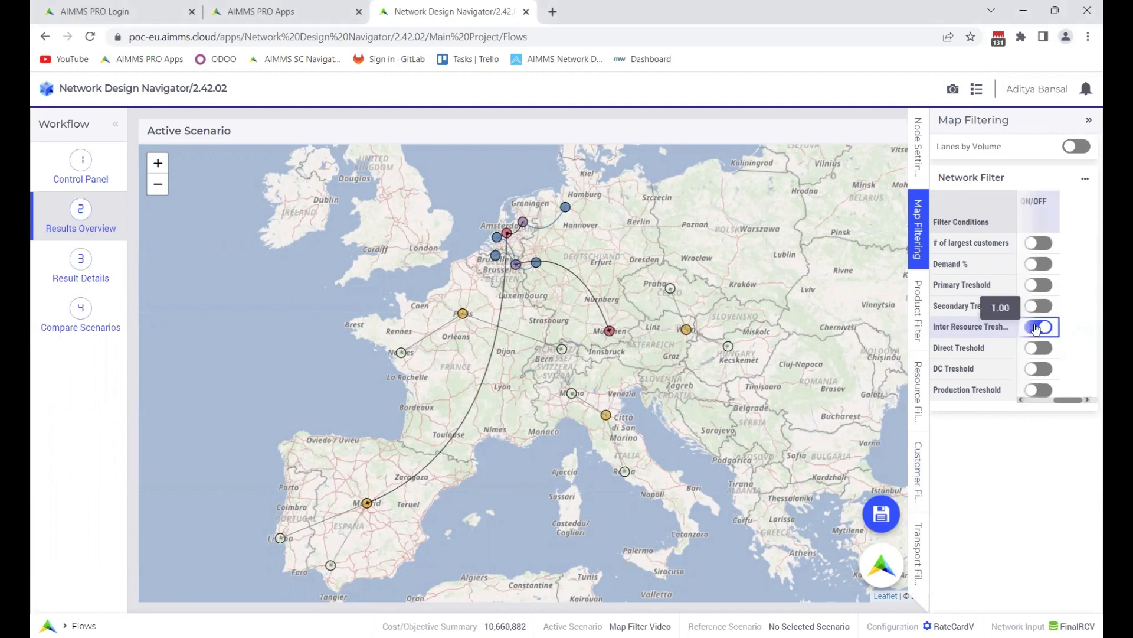
pyautogui.click(1036, 329)
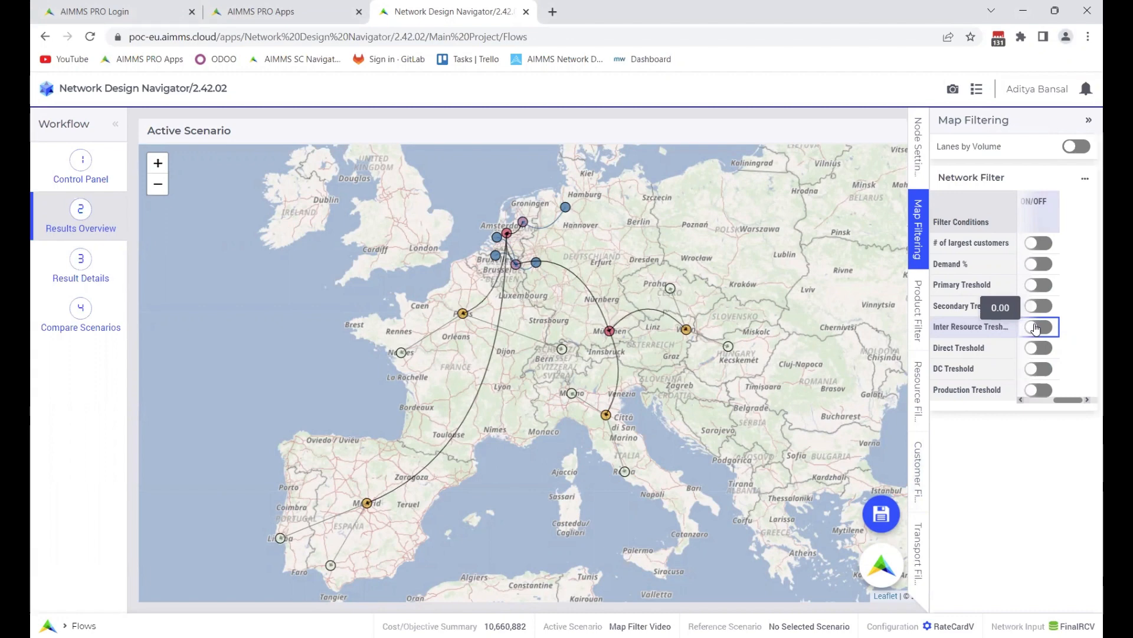
pyautogui.click(1036, 329)
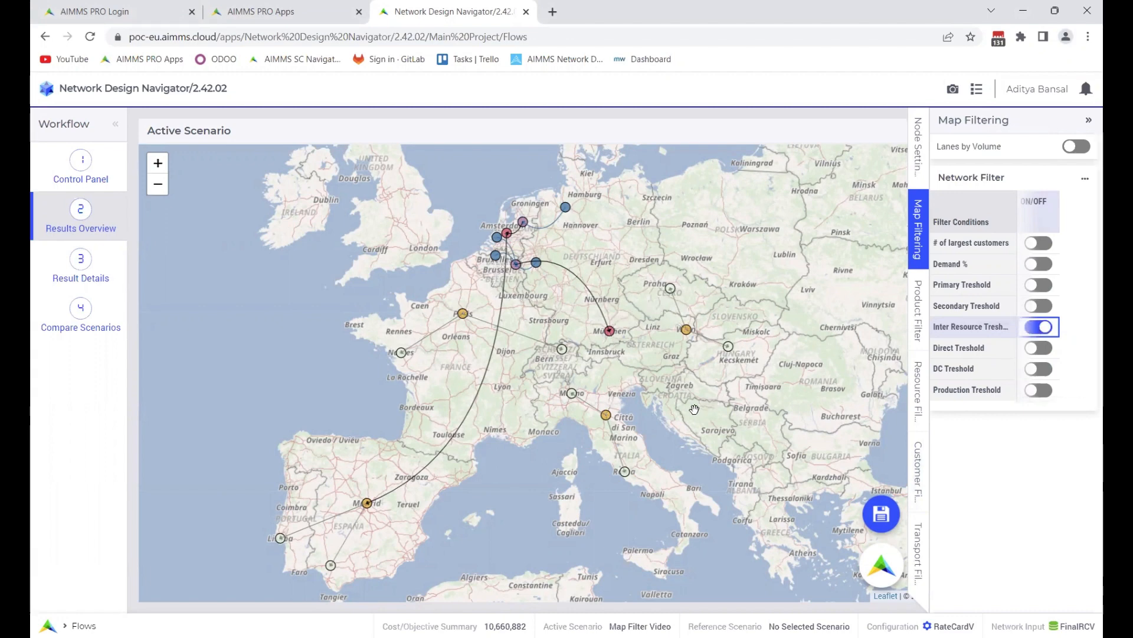
# Inspect the transport details of the inter-resource lane from Maastricht to Munich on the map
pyautogui.scroll(1, 590, 327)
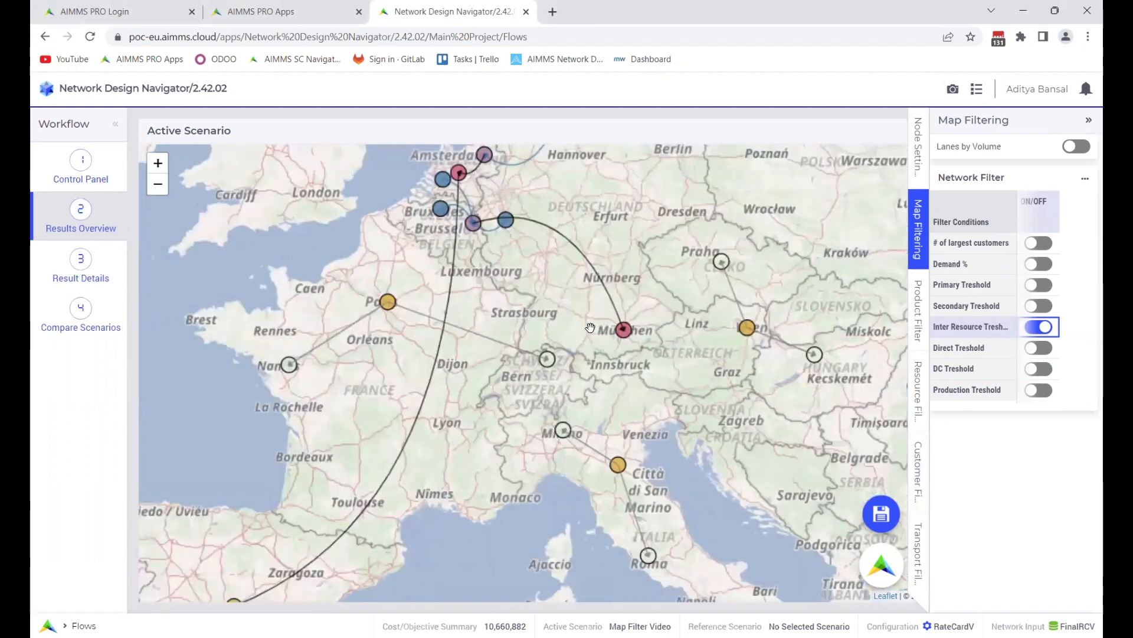
pyautogui.scroll(1, 590, 328)
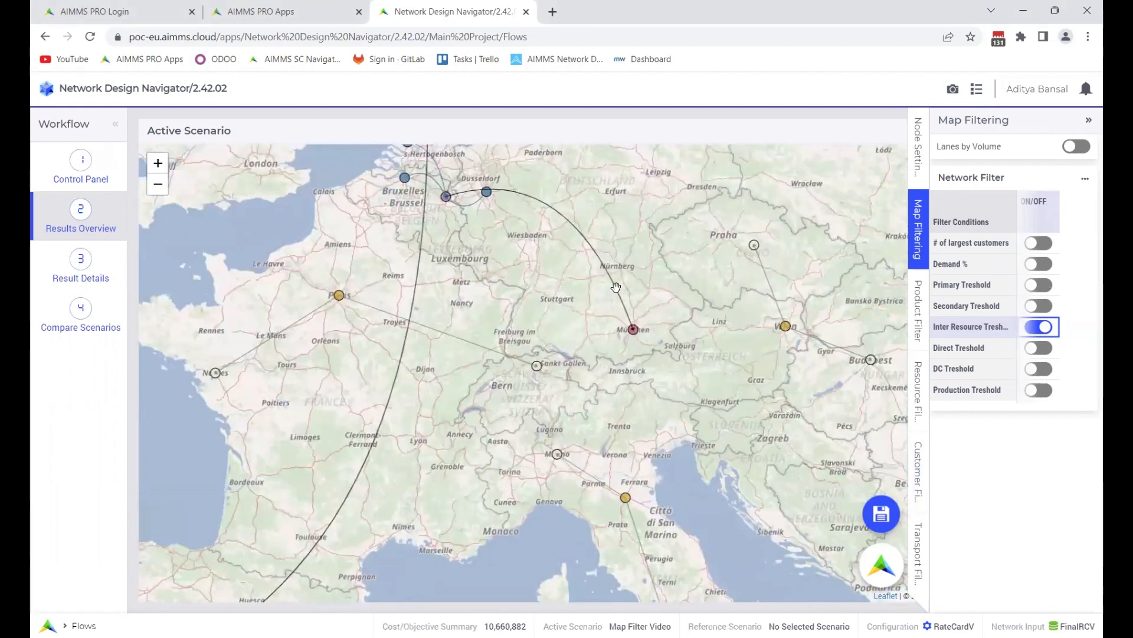
pyautogui.moveTo(611, 281)
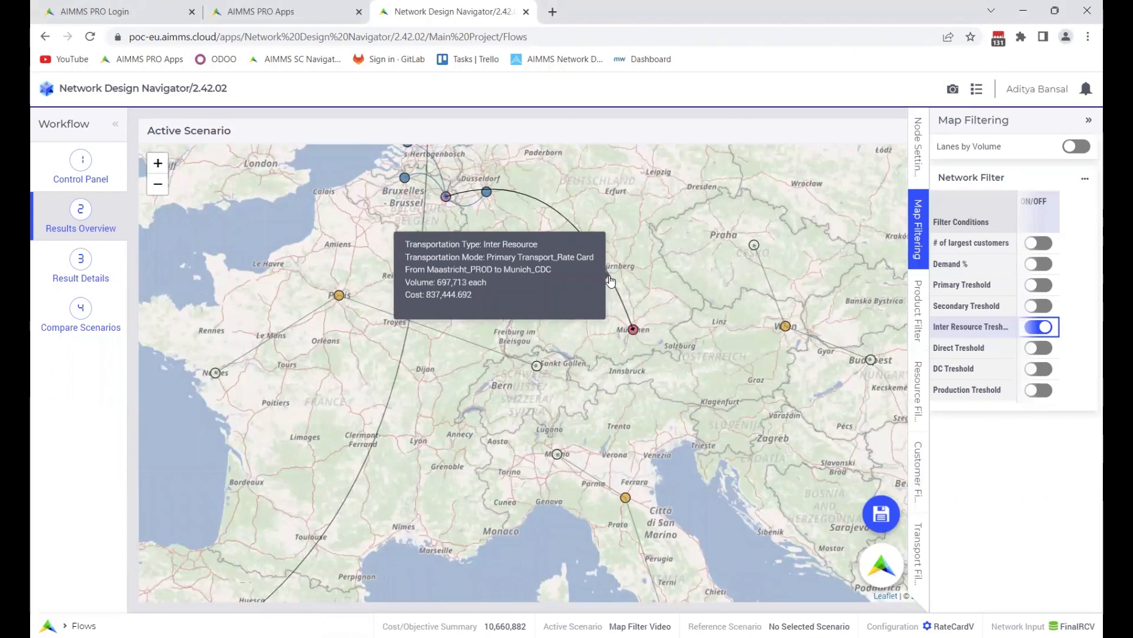
pyautogui.scroll(-1, 669, 363)
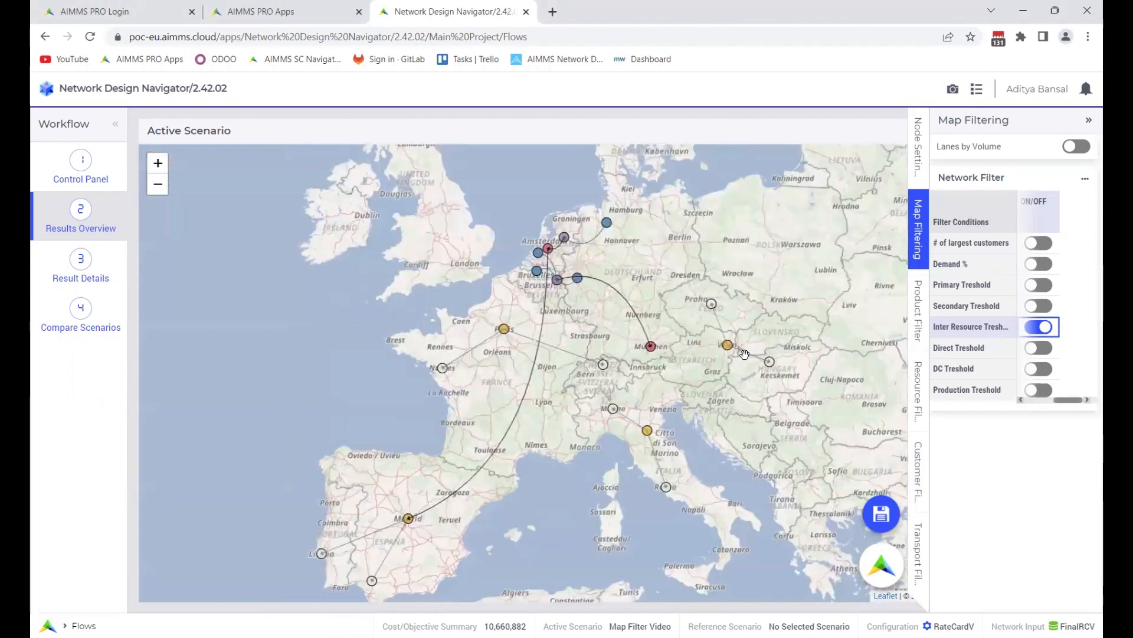
# Turn off the Inter Resource Treshold filter and inspect the inter-resource lane from Munich to Vienna on the map
pyautogui.scroll(1, 683, 355)
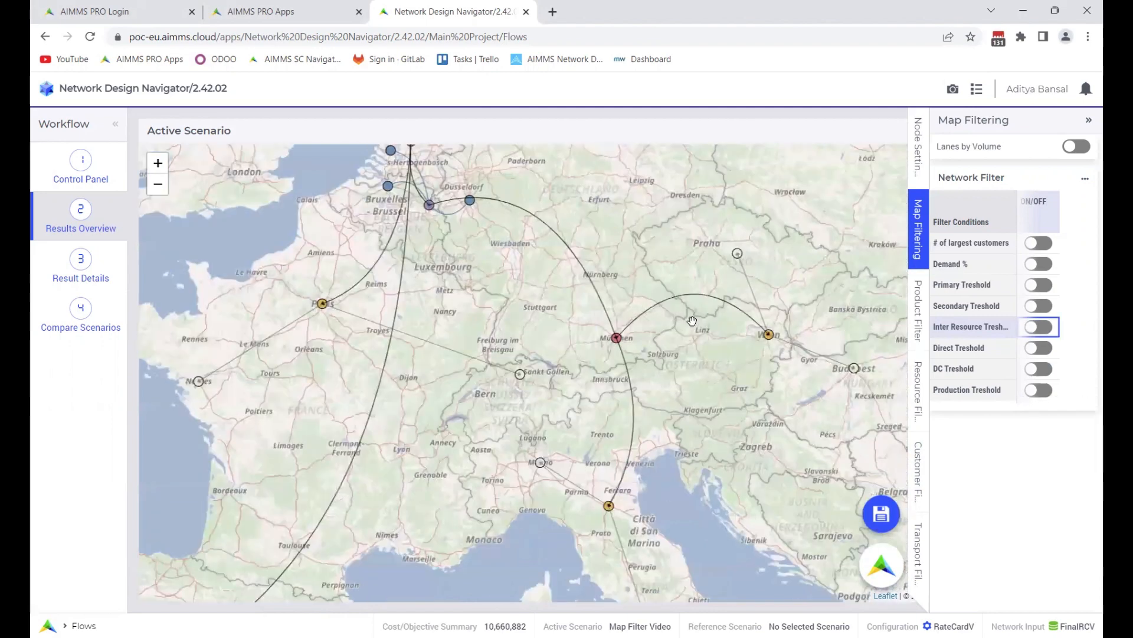
pyautogui.scroll(1, 682, 273)
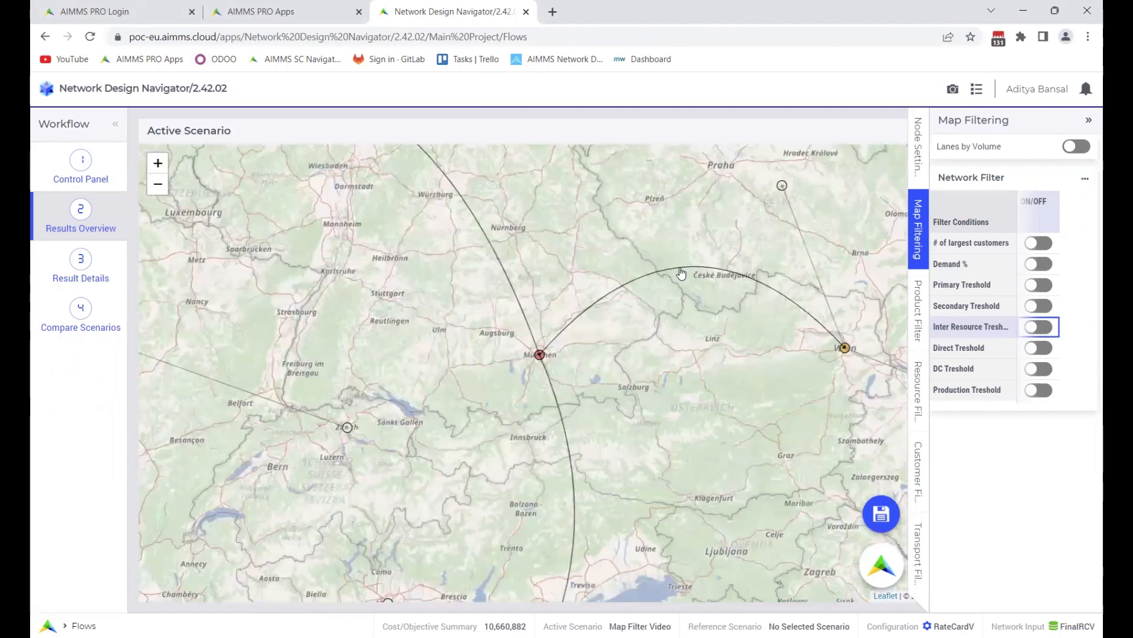
pyautogui.moveTo(682, 273)
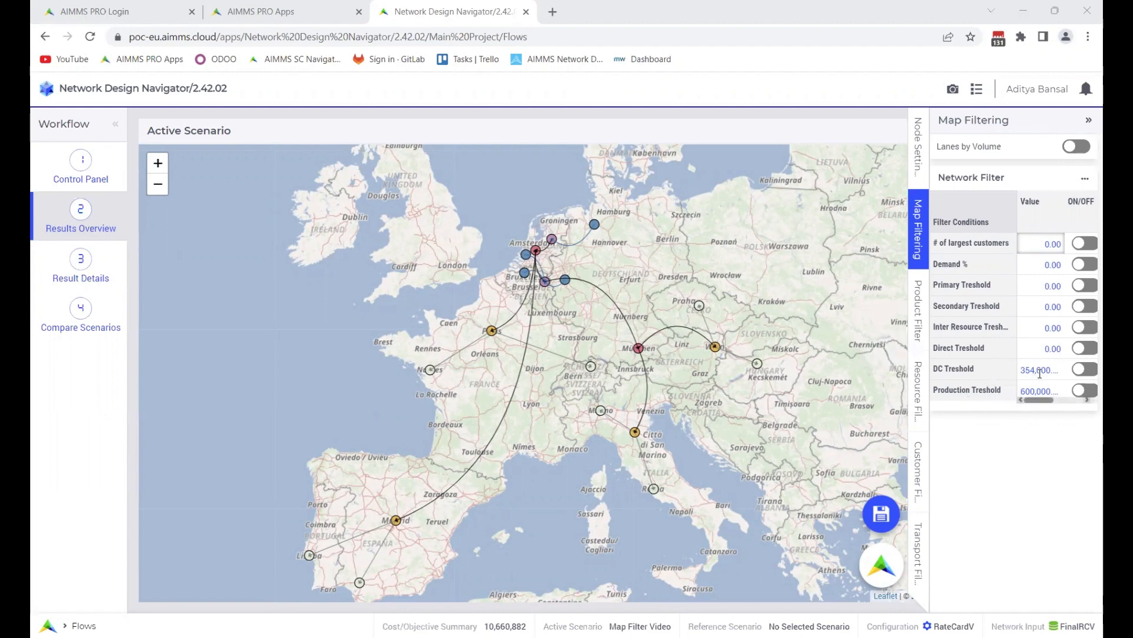
# Toggle the DC Treshold filter to compare the distribution centers shown, leave it on, and check Madrid's throughput against the threshold value
pyautogui.click(1078, 375)
pyautogui.click(1044, 371)
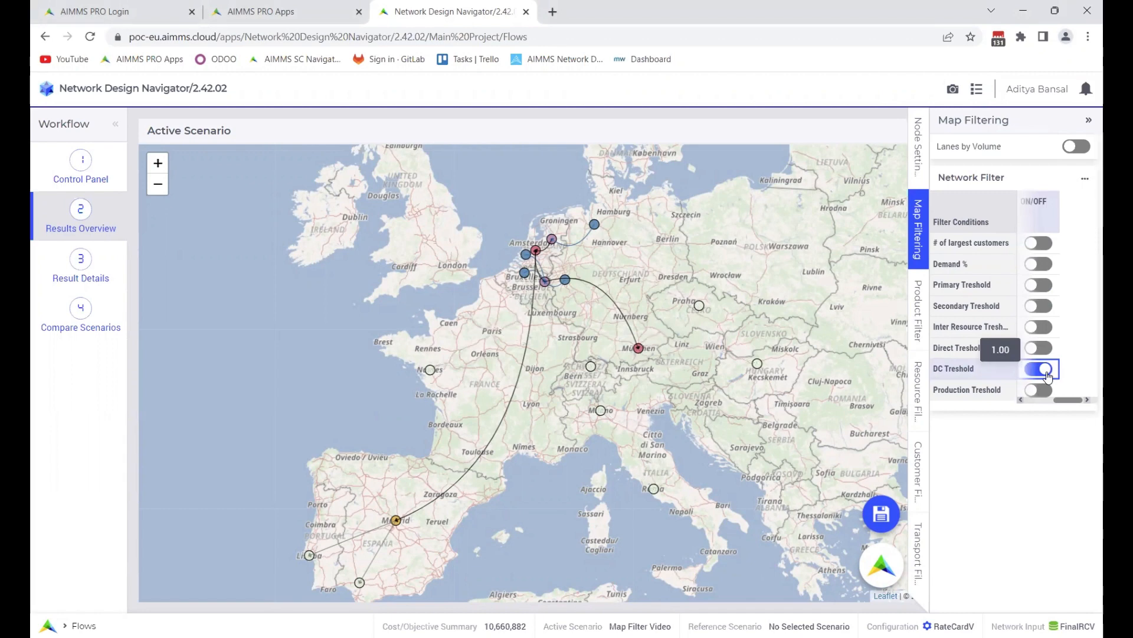
pyautogui.click(1046, 373)
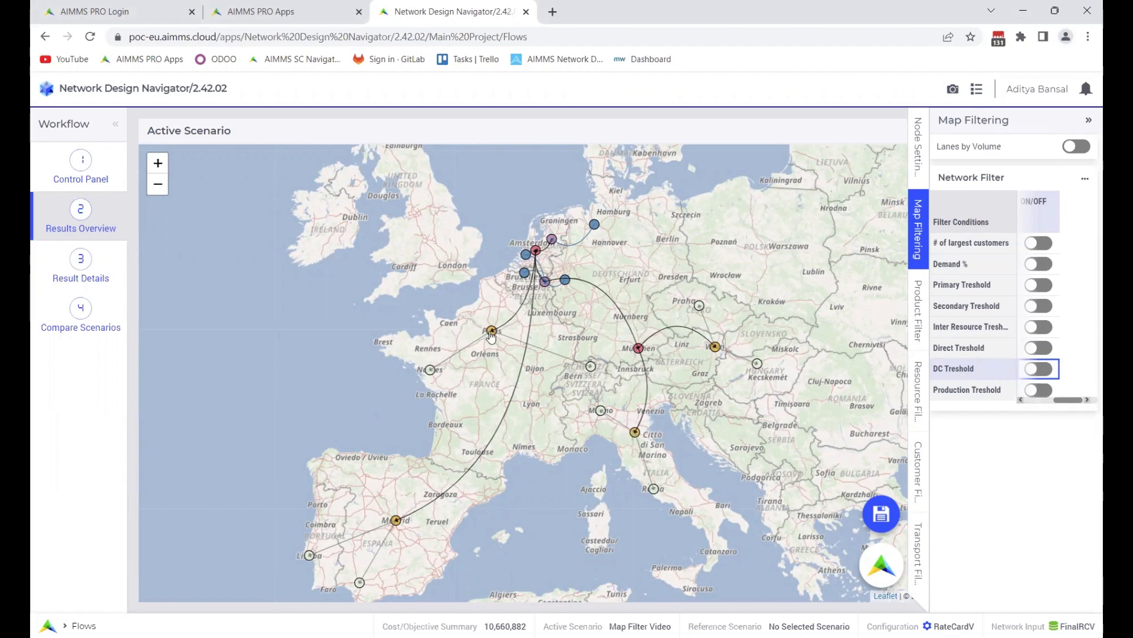
pyautogui.click(1039, 368)
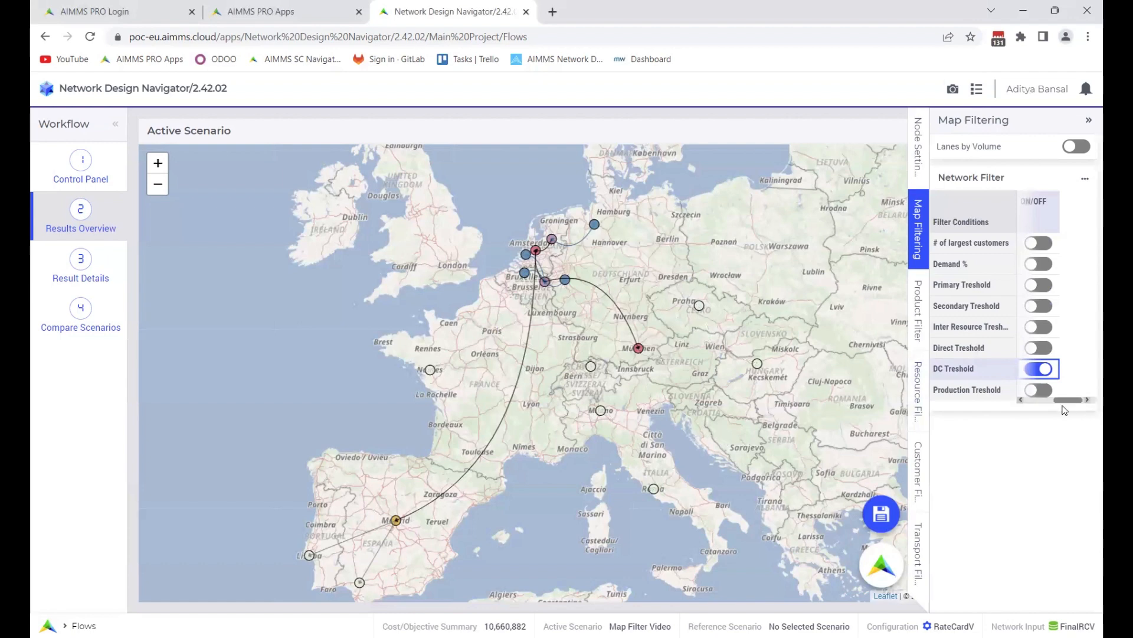
pyautogui.moveTo(1065, 401); pyautogui.dragTo(1034, 402)
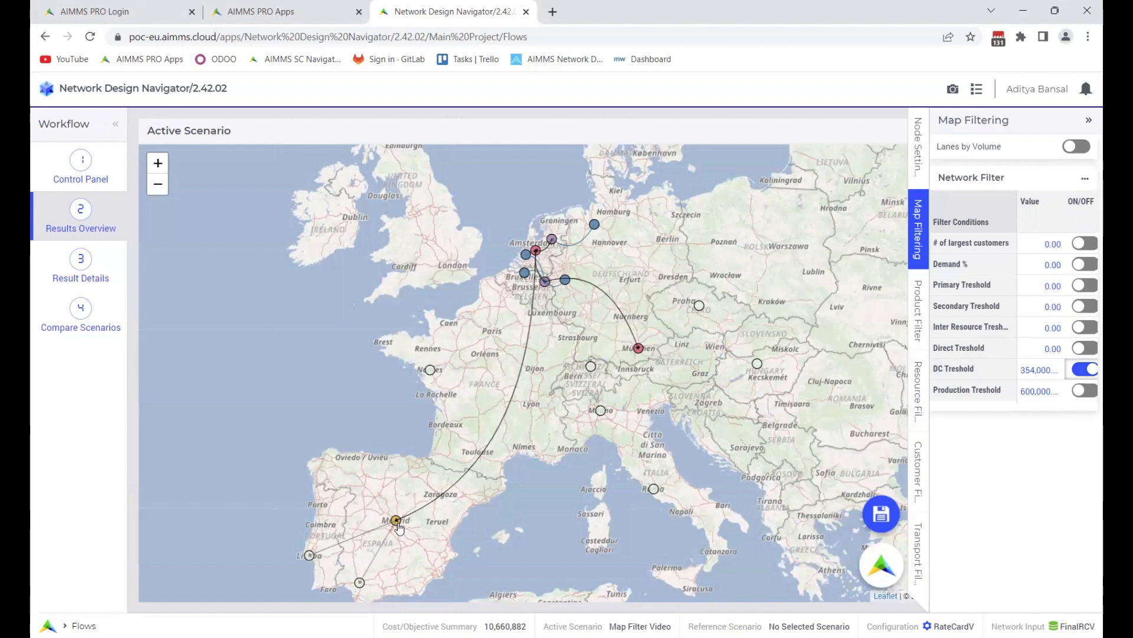
pyautogui.moveTo(399, 527)
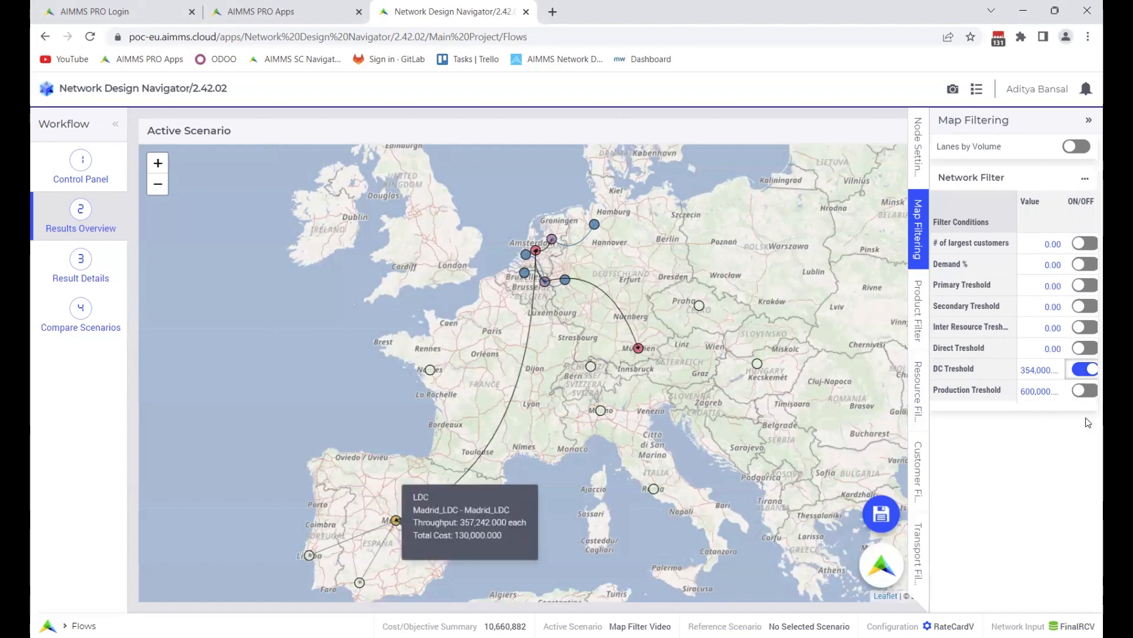
# Turn off the DC Treshold filter and check the northern Italian distribution center's details against the threshold value
pyautogui.click(1081, 372)
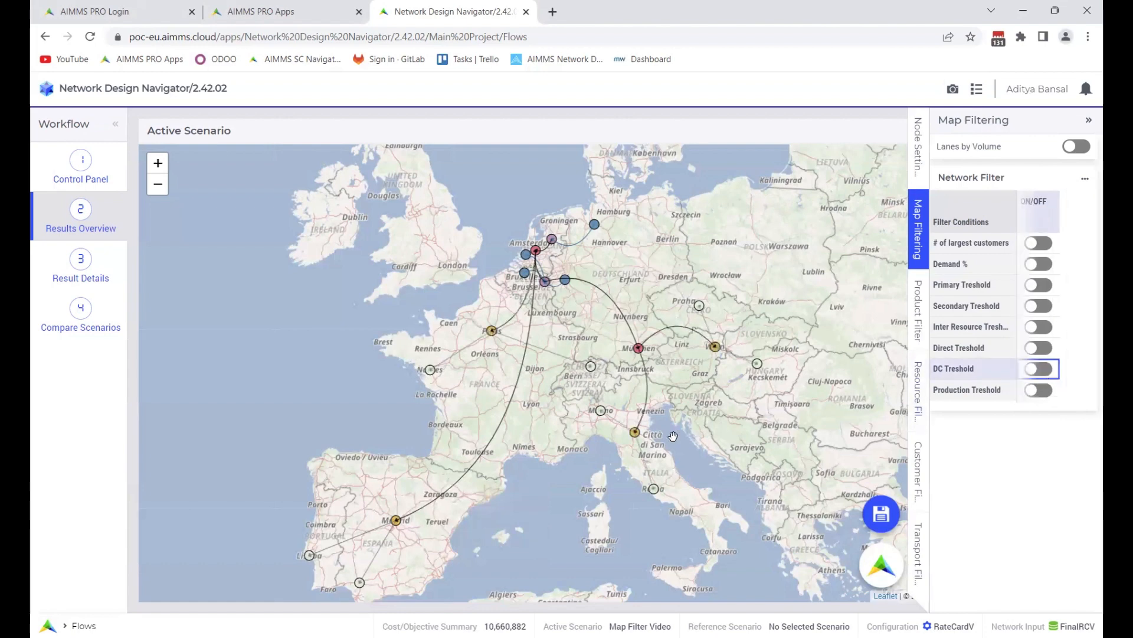
pyautogui.moveTo(638, 436)
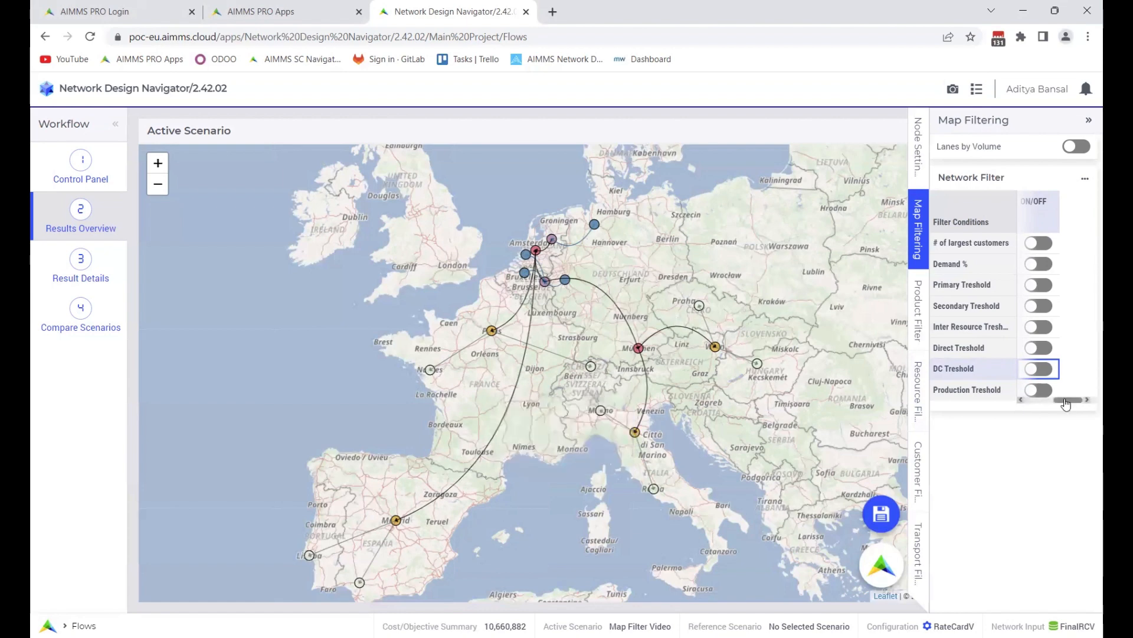
pyautogui.hscroll(-5, 1066, 403)
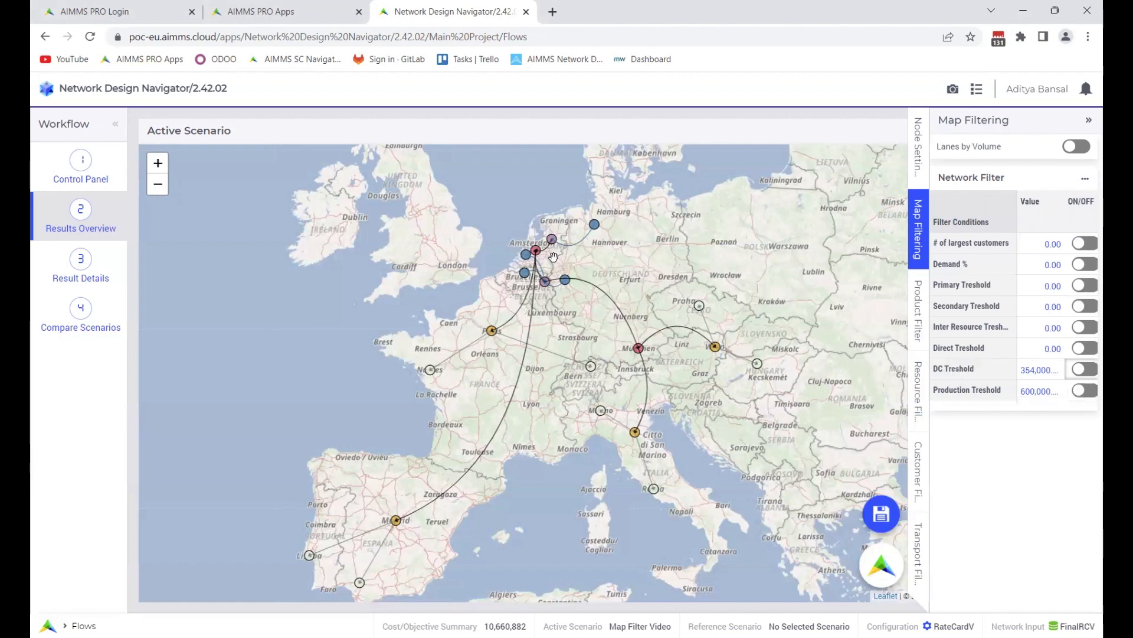
# Inspect the production details of the Zwolle and Maastricht production sites on the map
pyautogui.scroll(2, 558, 251)
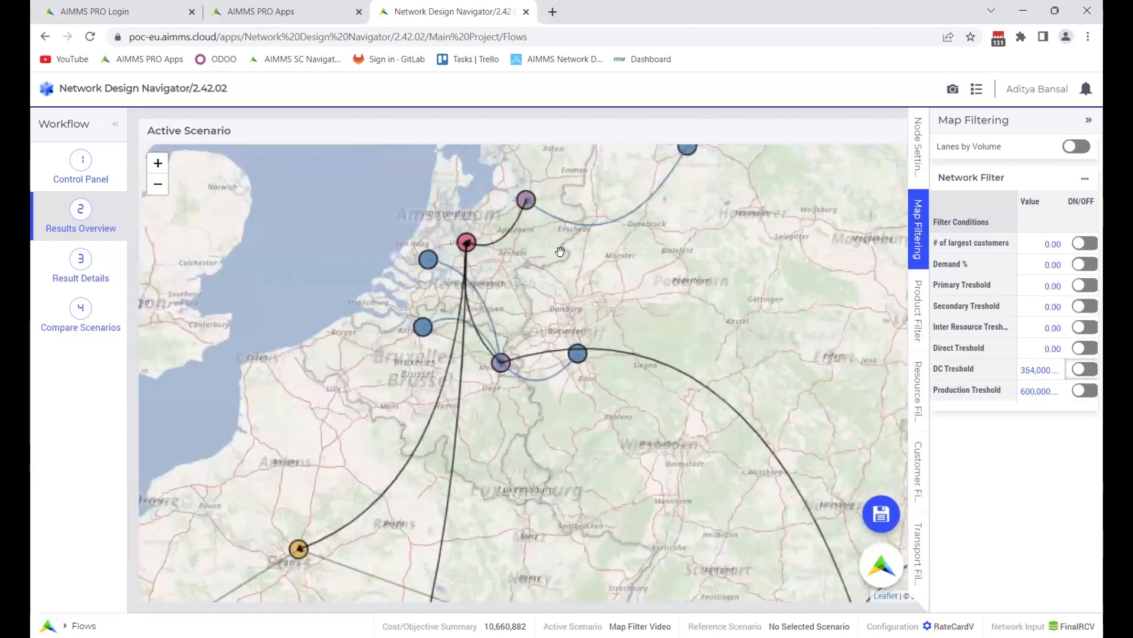
pyautogui.moveTo(540, 271); pyautogui.dragTo(545, 310)
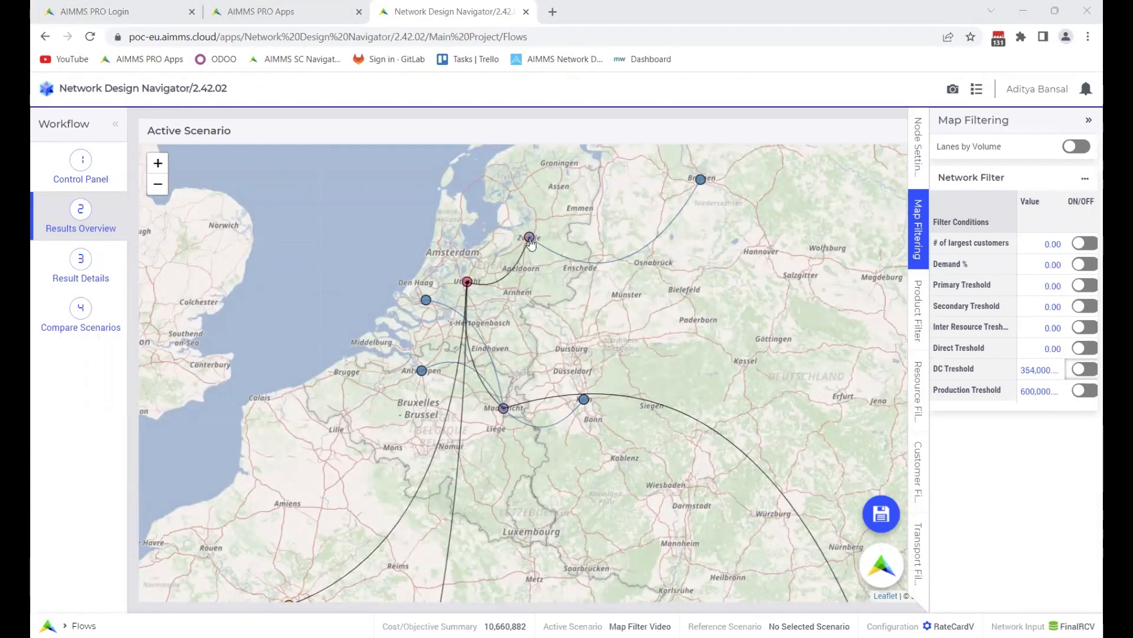
pyautogui.moveTo(531, 242)
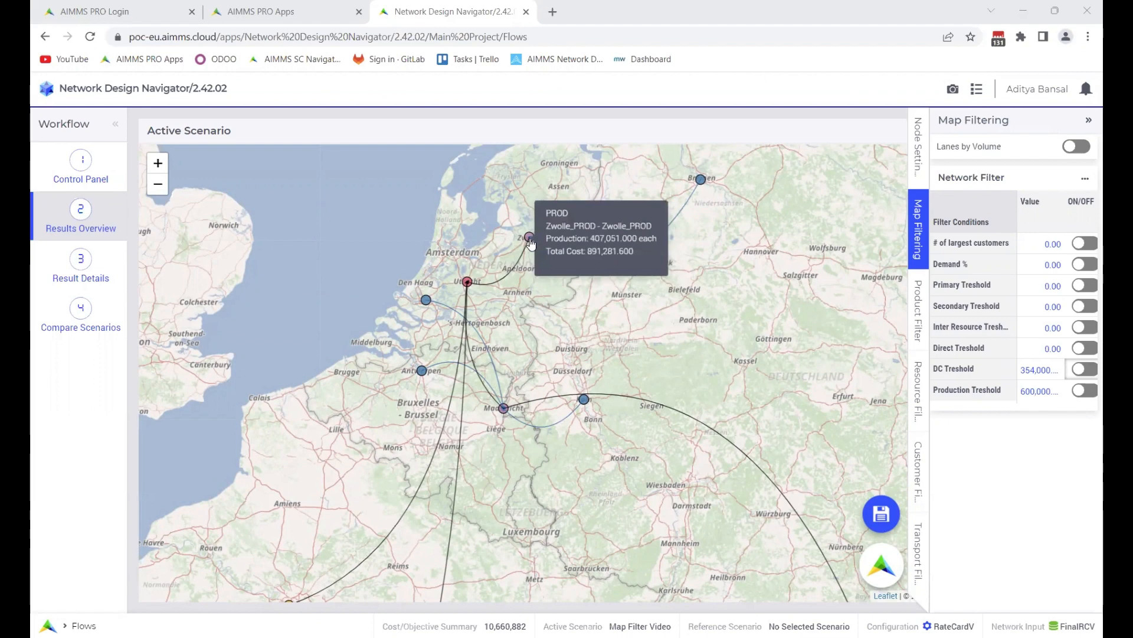
pyautogui.click(503, 411)
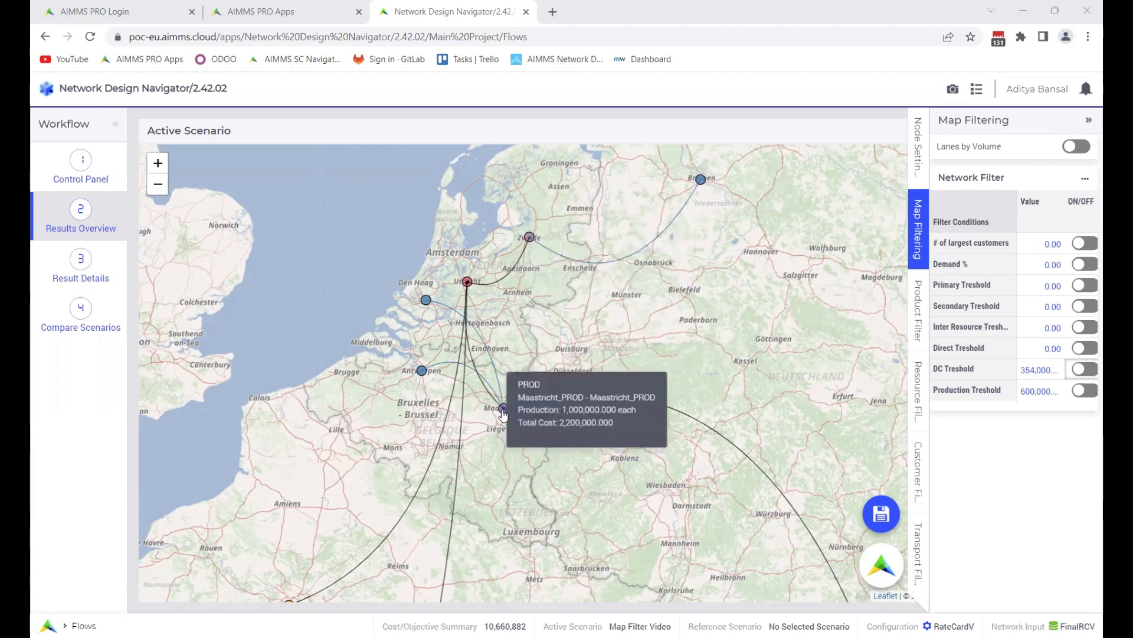
# Turn on the Production Treshold filter to compare the production sites and lanes shown against its value, and turn it off again
pyautogui.click(1086, 390)
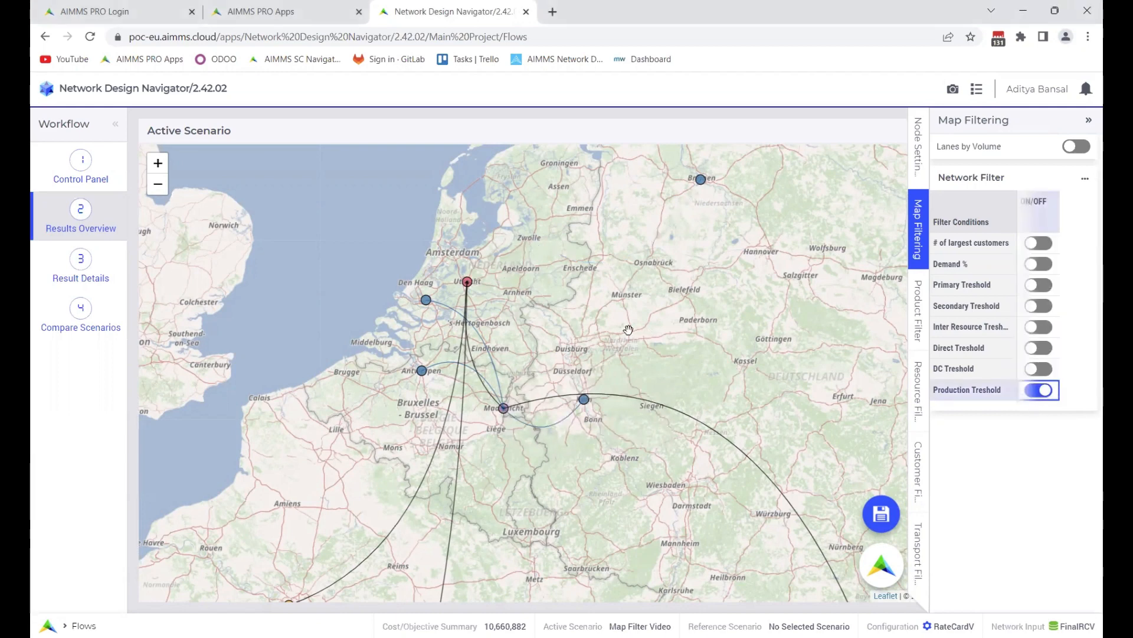
pyautogui.click(1064, 402)
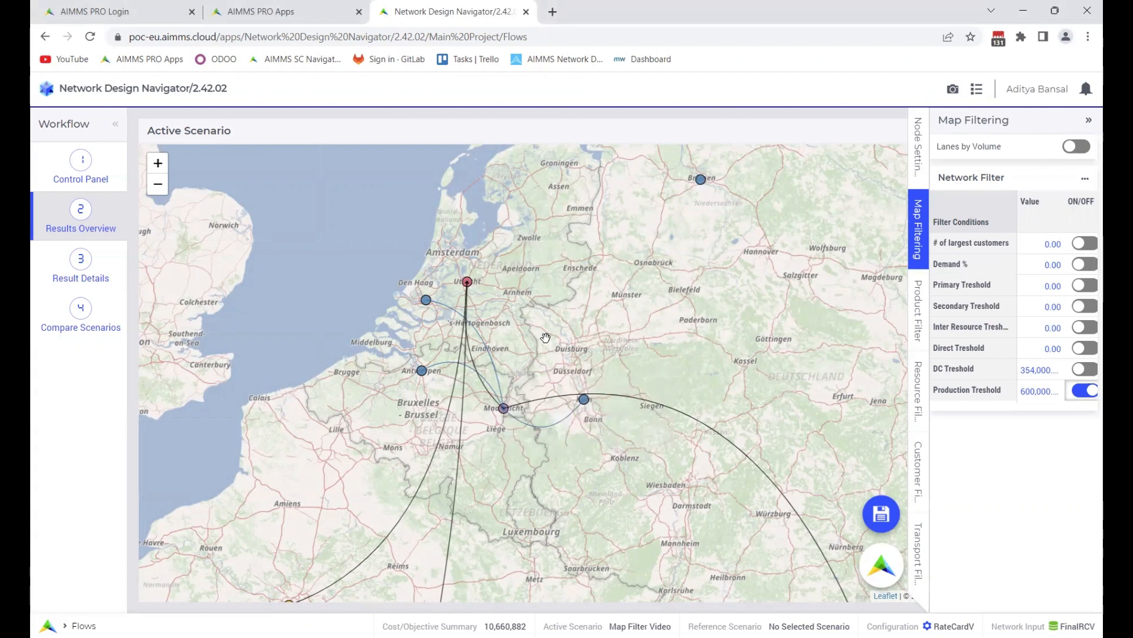
pyautogui.click(1086, 390)
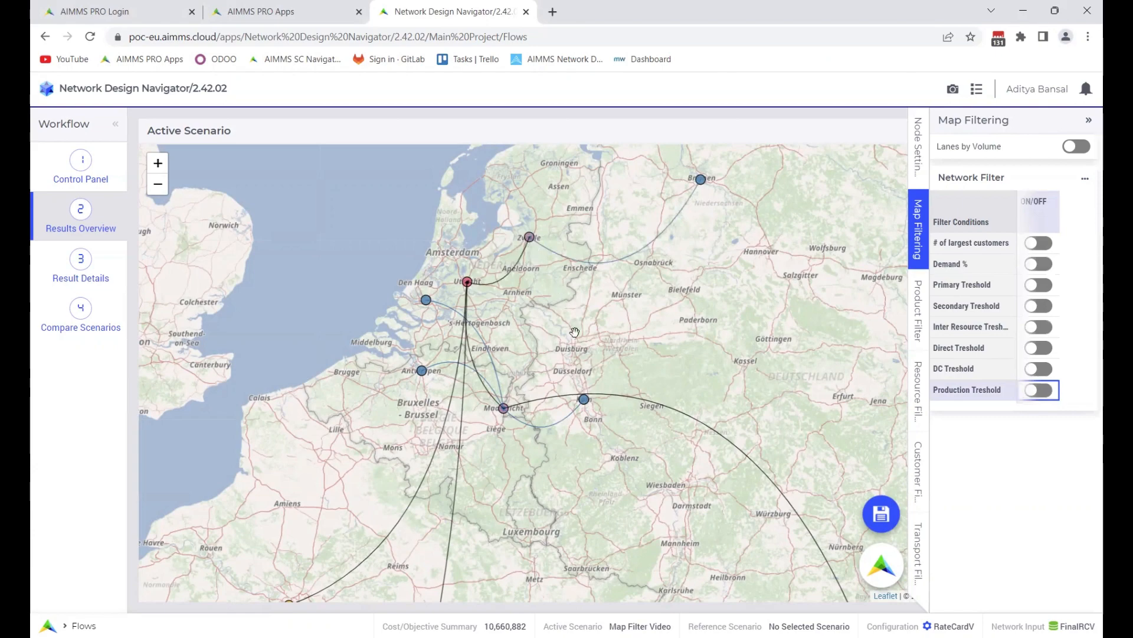
pyautogui.scroll(-1, 585, 366)
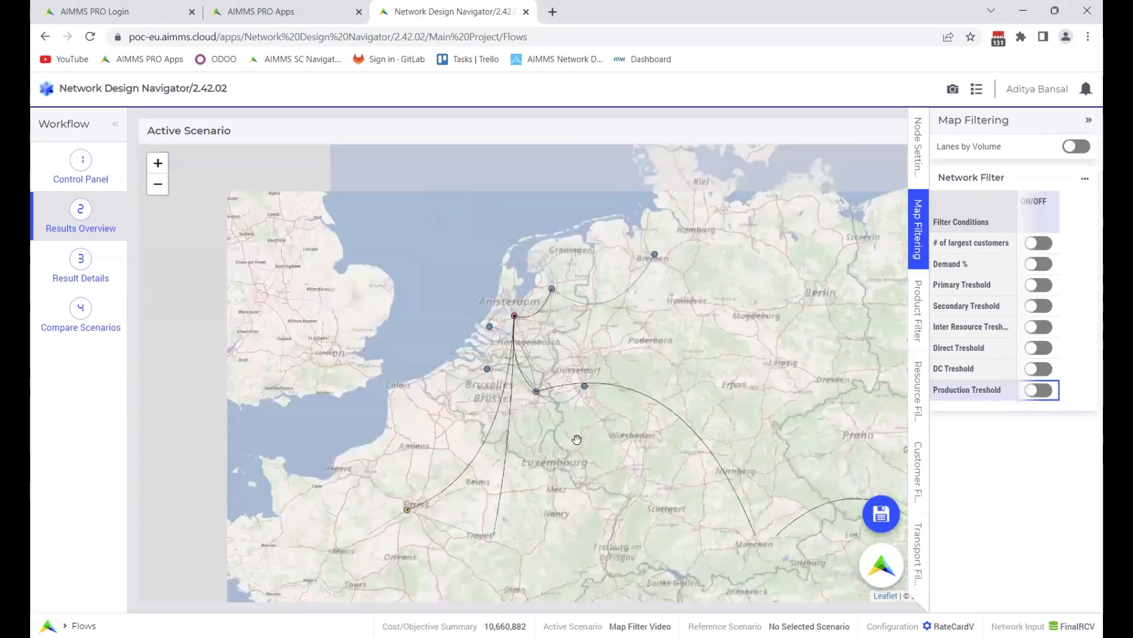
pyautogui.moveTo(586, 428); pyautogui.dragTo(581, 357)
pyautogui.scroll(-1, 618, 393)
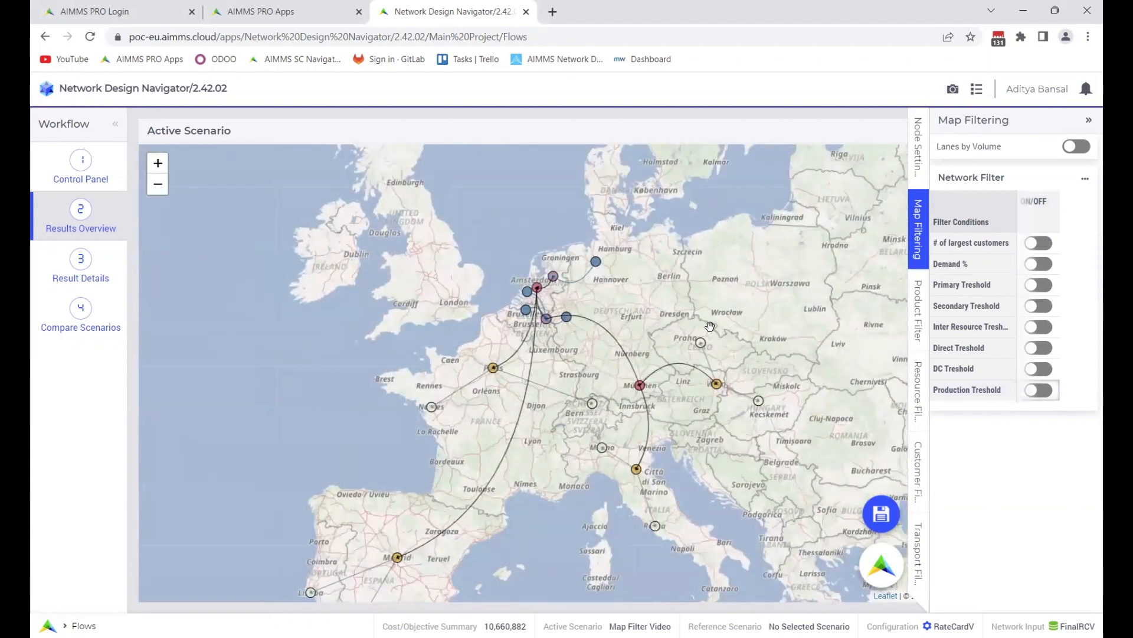
pyautogui.moveTo(730, 297); pyautogui.dragTo(737, 286)
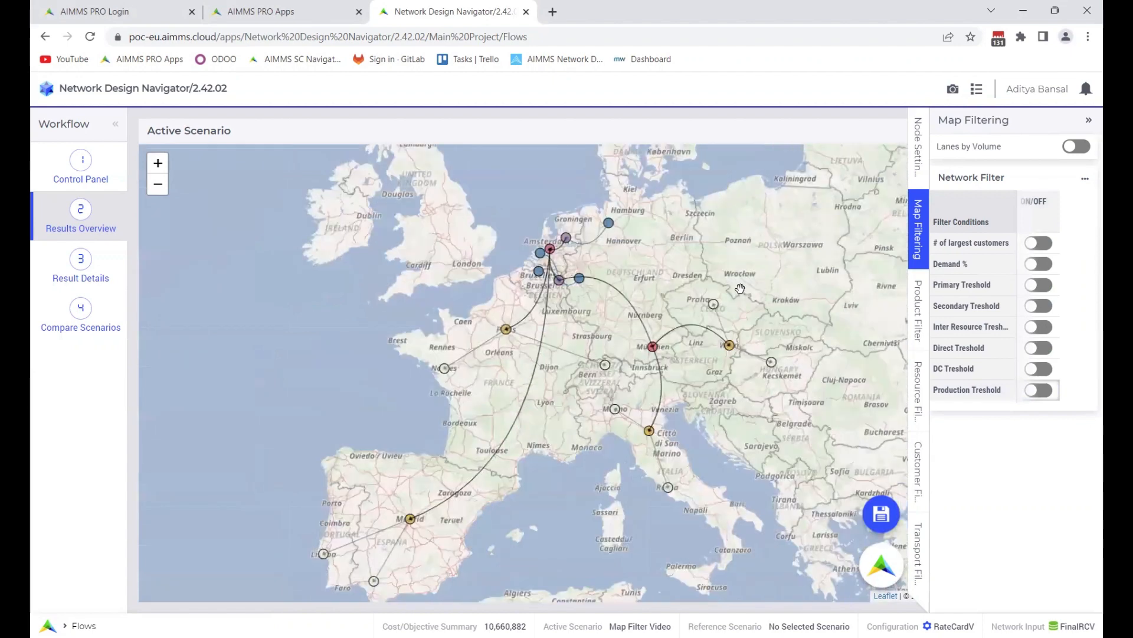